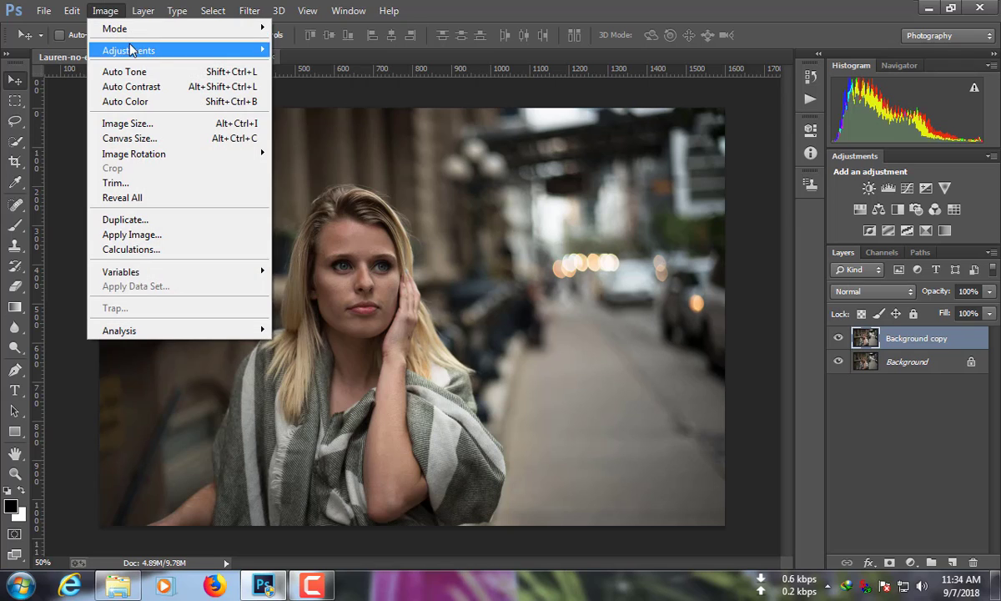
Brighten the duplicated background layer with a Levels adjustment, setting the black input to 7 and the midtone to 1.36
{"action": "mouse_move", "coordinate": [133, 50]}
{"action": "left_click", "coordinate": [425, 62]}
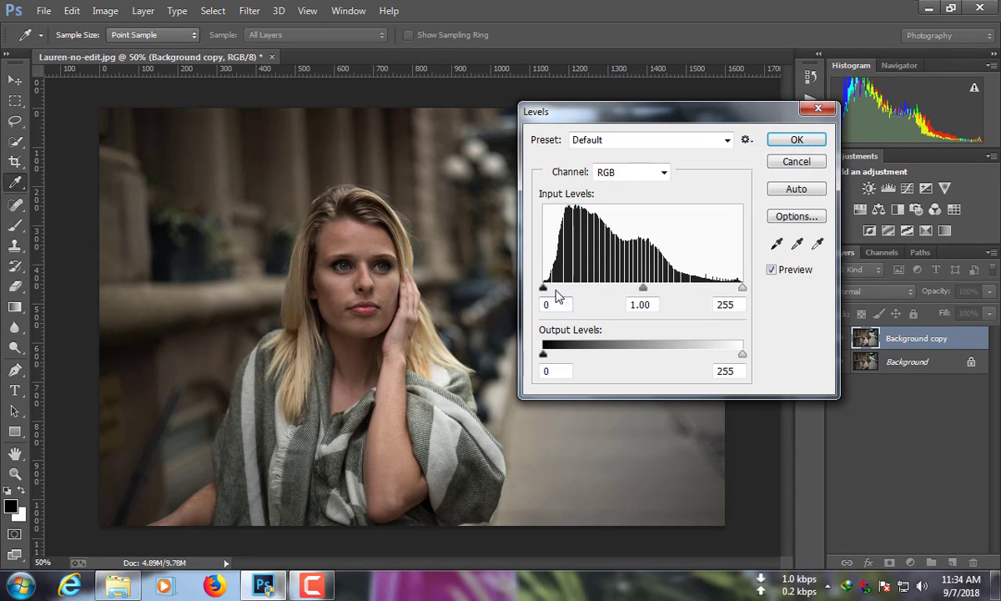
{"action": "left_click_drag", "start_coordinate": [544, 288], "coordinate": [554, 289]}
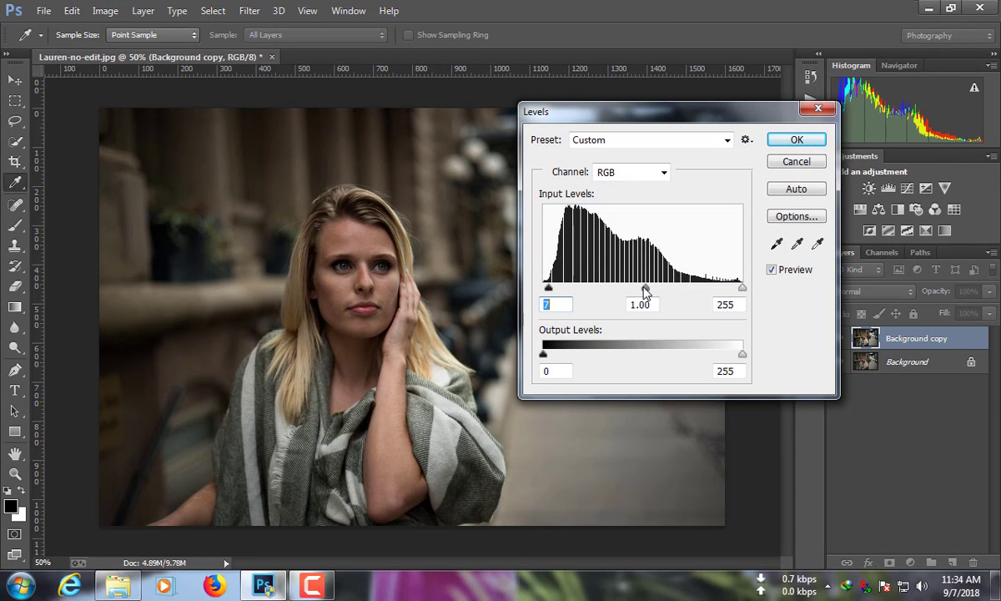
{"action": "left_click_drag", "start_coordinate": [646, 288], "coordinate": [625, 290]}
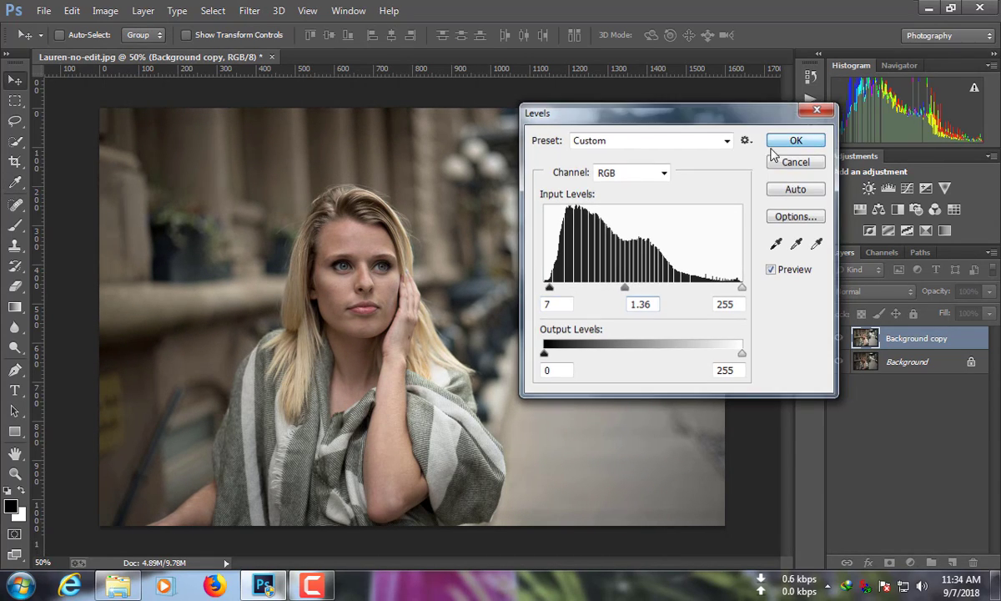
{"action": "left_click", "coordinate": [778, 142]}
{"action": "left_click", "coordinate": [113, 10]}
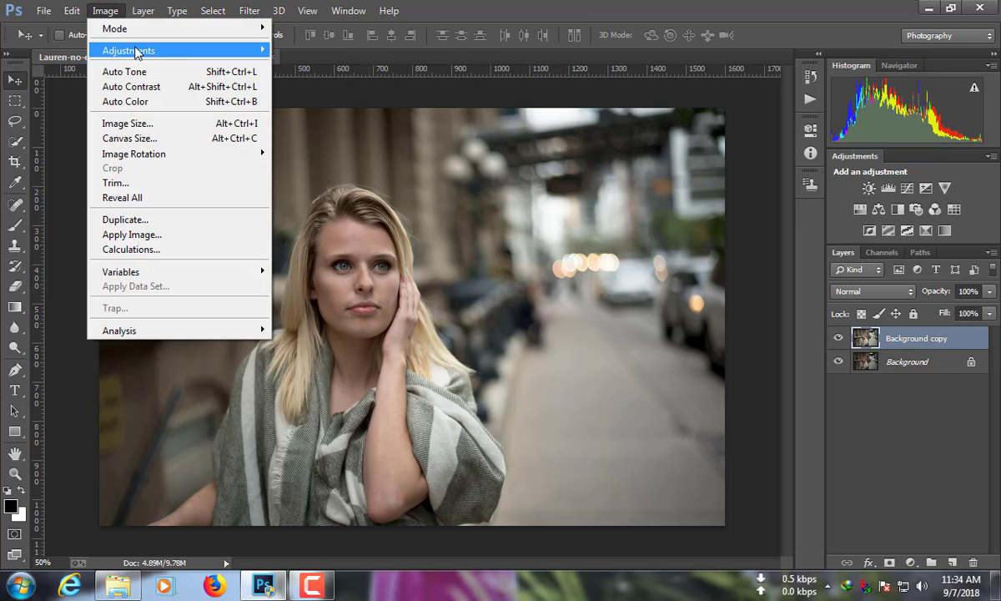
{"action": "mouse_move", "coordinate": [135, 50]}
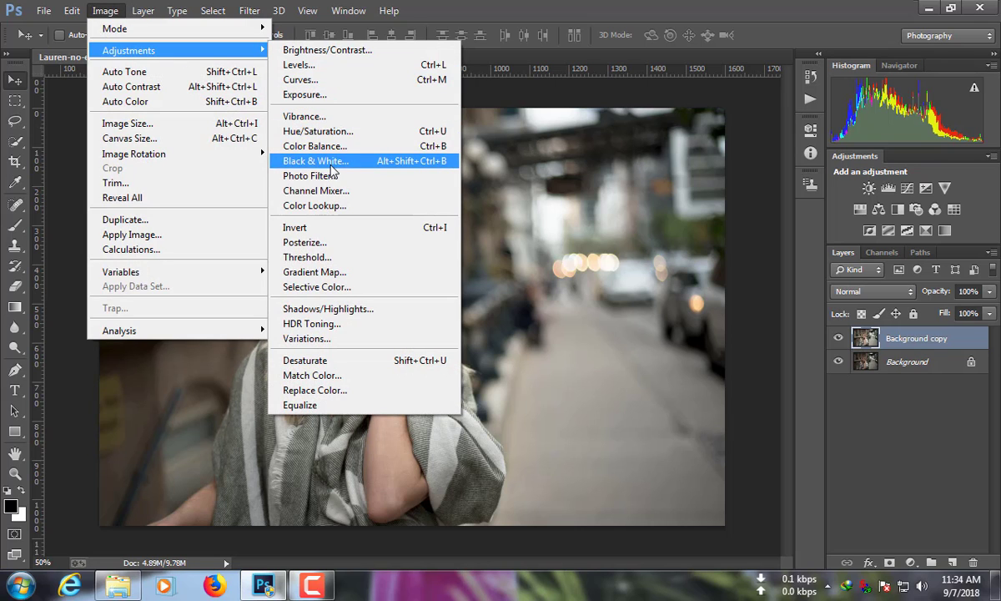
{"action": "left_click", "coordinate": [105, 11]}
Soften the woman's forehead with the Blur tool, using a brush size of 70
{"action": "scroll", "coordinate": [375, 279], "scroll_direction": "up", "scroll_amount": 5}
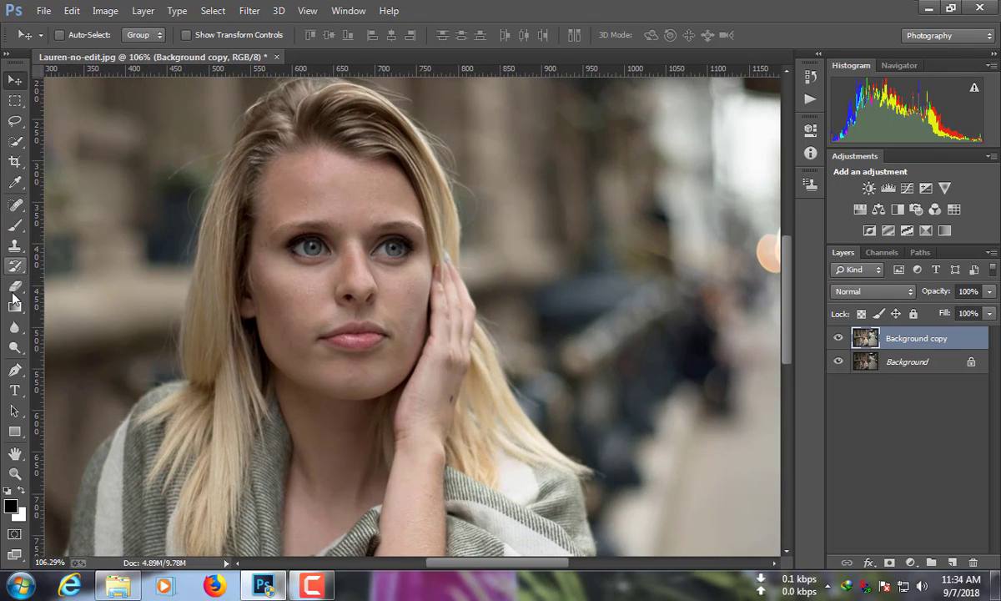
{"action": "left_click", "coordinate": [14, 346]}
{"action": "right_click", "coordinate": [14, 327]}
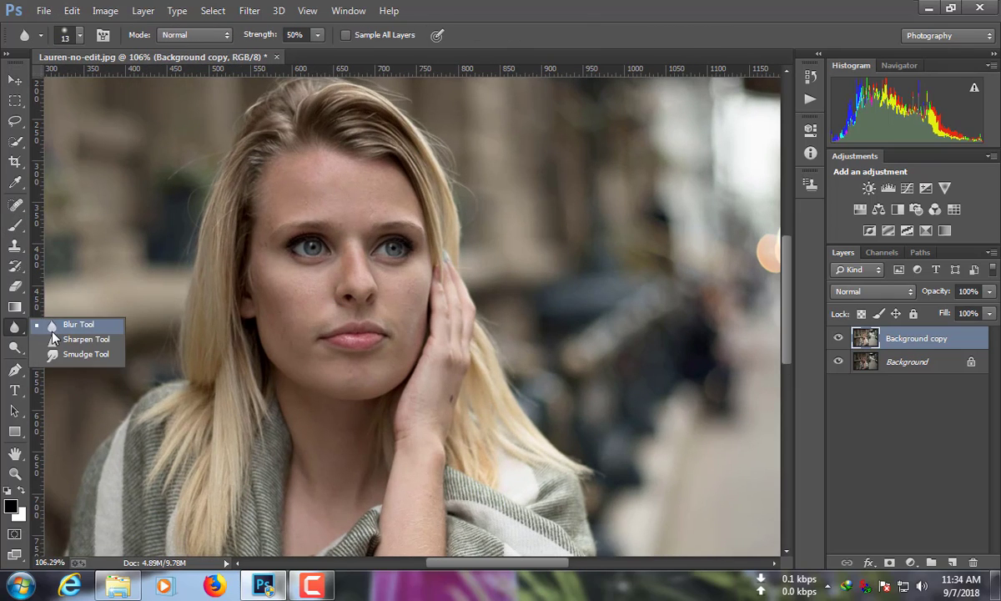
{"action": "left_click", "coordinate": [75, 323]}
{"action": "key", "text": "bracketright"}
{"action": "key", "text": "bracketright"}
{"action": "key", "text": "bracketright"}
{"action": "key", "text": "bracketright"}
{"action": "key", "text": "bracketright"}
{"action": "key", "text": "bracketright"}
{"action": "key", "text": "bracketright"}
{"action": "key", "text": "bracketright"}
{"action": "key", "text": "bracketright"}
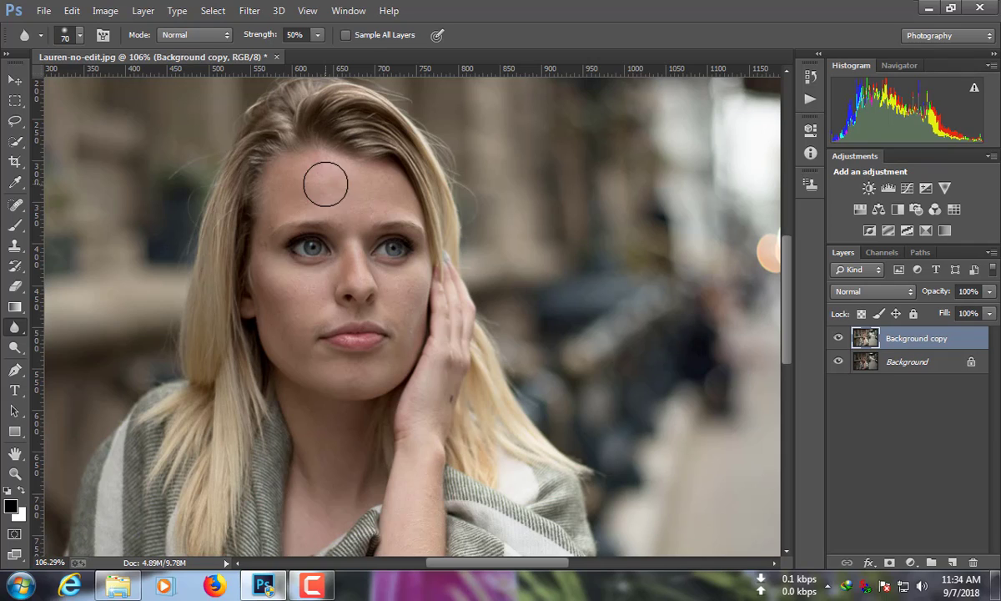
{"action": "mouse_move", "coordinate": [326, 184]}
{"action": "left_mouse_down"}
{"action": "mouse_move", "coordinate": [289, 208]}
{"action": "mouse_move", "coordinate": [282, 169]}
{"action": "mouse_move", "coordinate": [391, 174]}
{"action": "left_mouse_up"}
Set the Blur tool's strength to 16% and its brush size to 50 for softening the rest of the face
{"action": "left_click_drag", "start_coordinate": [296, 58], "coordinate": [287, 57]}
{"action": "left_click", "coordinate": [282, 100]}
{"action": "key", "text": "bracketleft"}
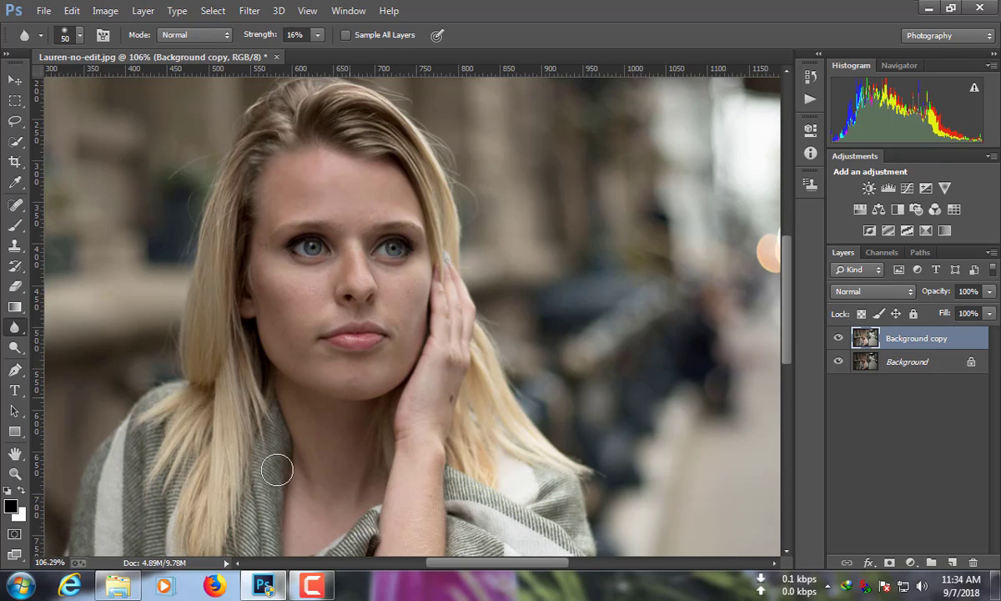
Apply the Imagenomic Noiseware Professional filter with the Default settings after checking the face in its preview
{"action": "left_click", "coordinate": [249, 11]}
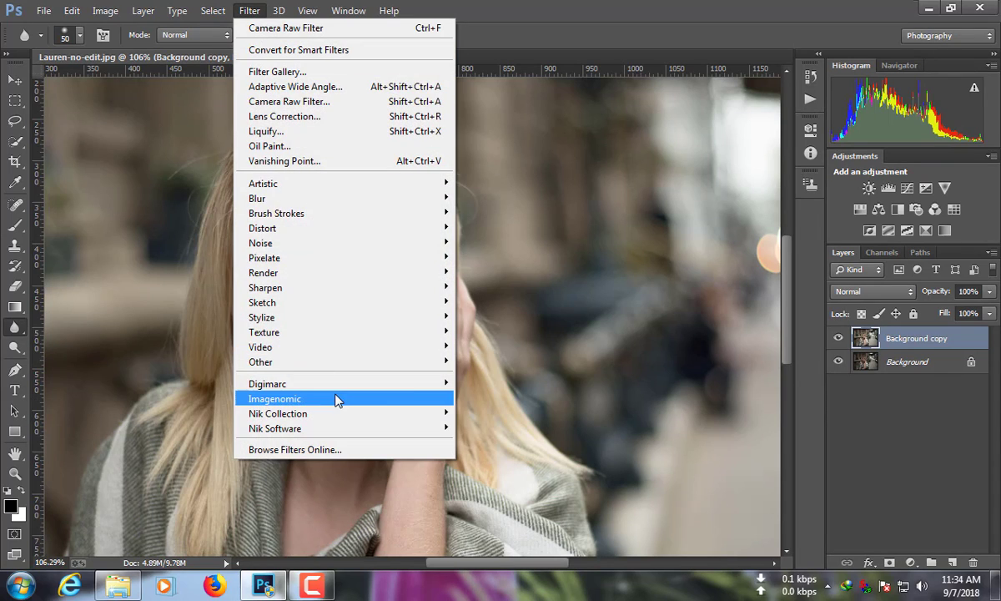
{"action": "mouse_move", "coordinate": [335, 398]}
{"action": "left_click", "coordinate": [476, 398]}
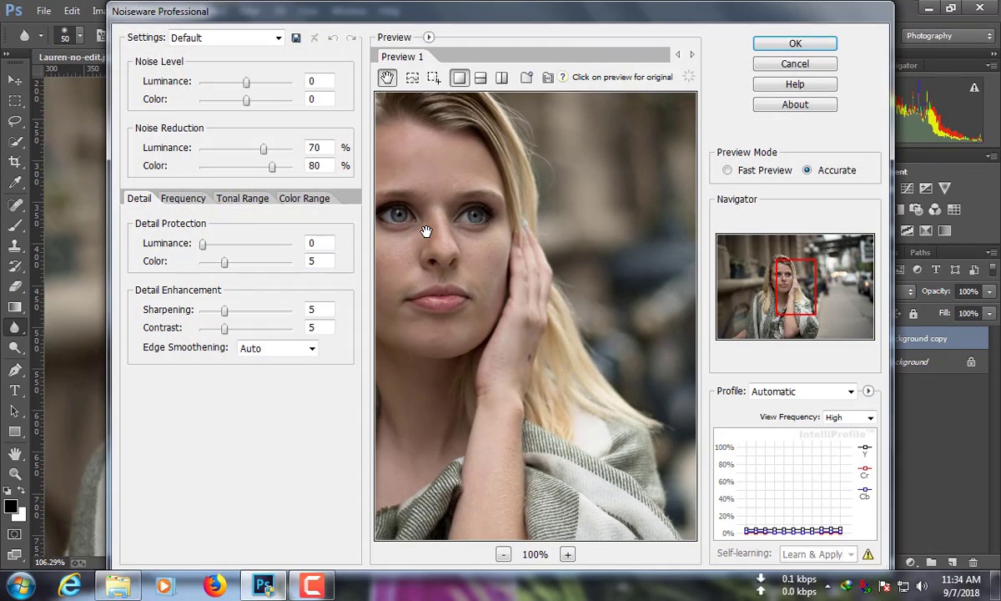
{"action": "left_click_drag", "start_coordinate": [434, 241], "coordinate": [515, 309]}
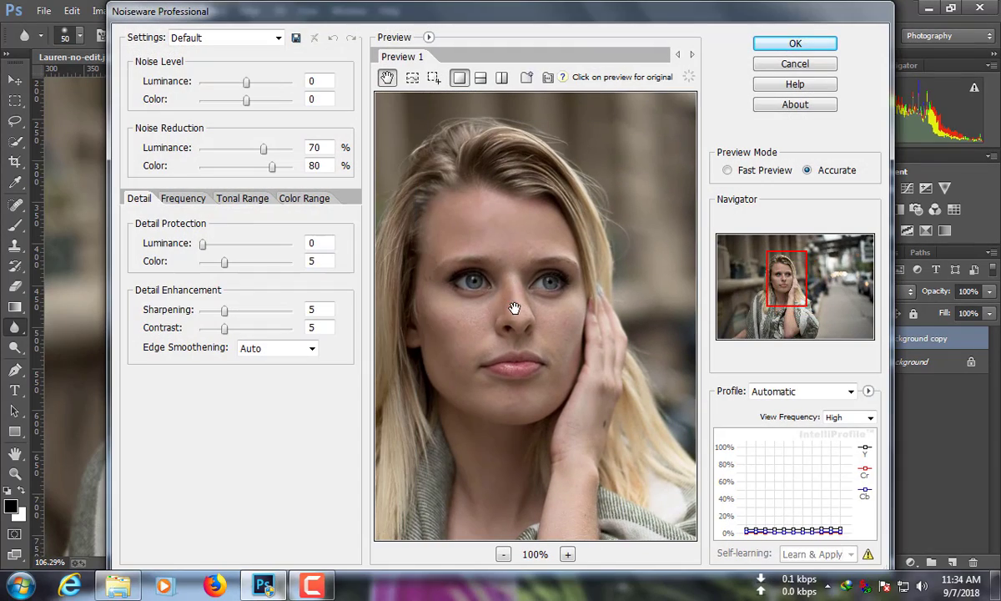
{"action": "left_click", "coordinate": [772, 44]}
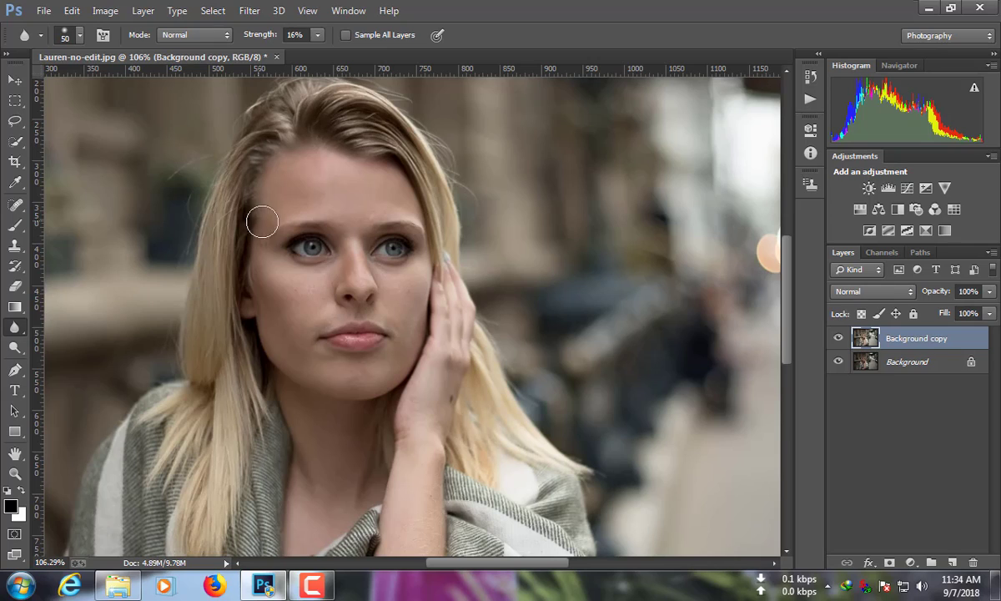
Smooth the skin on the cheeks, mouth area and forehead with the Smudge tool at 17% strength and brush size 50
{"action": "left_click_drag", "start_coordinate": [18, 335], "coordinate": [66, 334]}
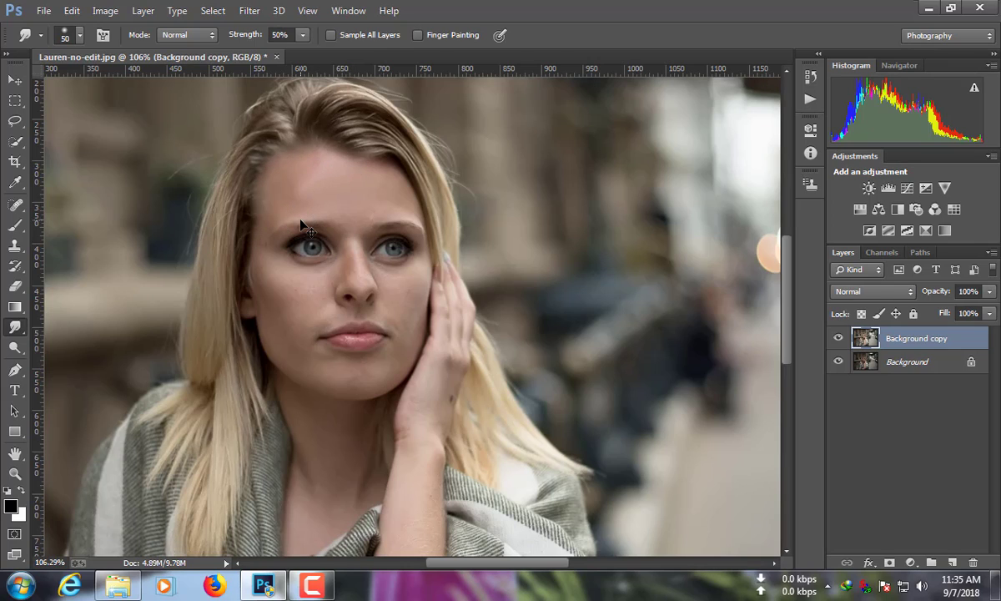
{"action": "left_click", "coordinate": [302, 34]}
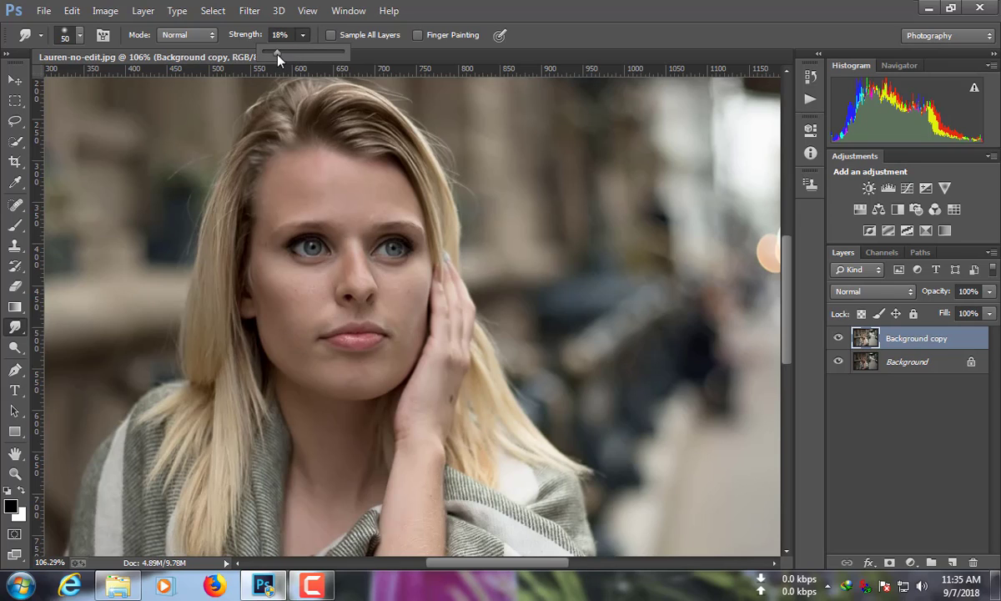
{"action": "left_click_drag", "start_coordinate": [278, 55], "coordinate": [277, 55]}
{"action": "left_click", "coordinate": [373, 189]}
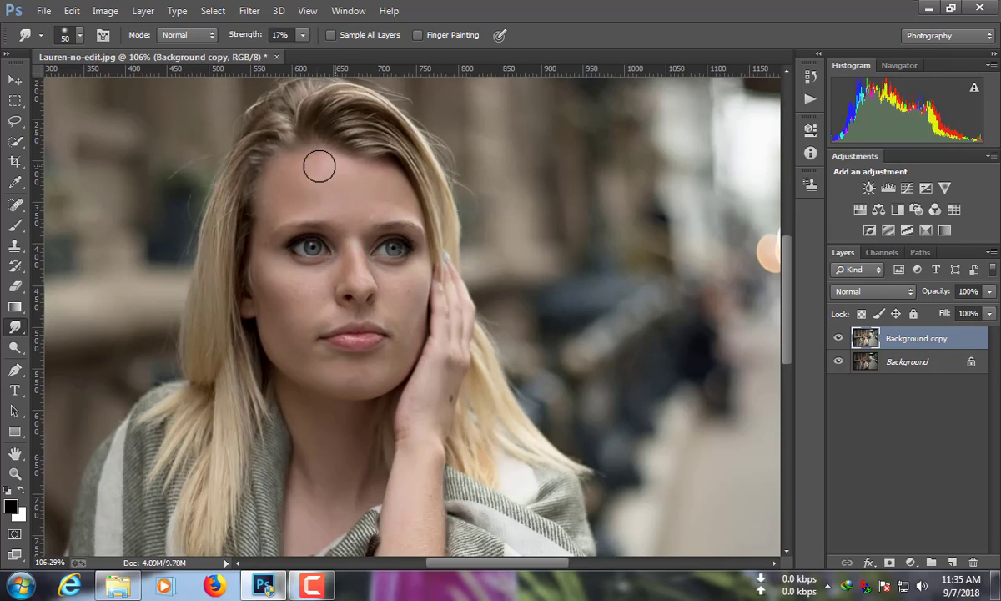
{"action": "mouse_move", "coordinate": [287, 329]}
{"action": "left_mouse_down"}
{"action": "mouse_move", "coordinate": [314, 289]}
{"action": "mouse_move", "coordinate": [299, 304]}
{"action": "mouse_move", "coordinate": [300, 345]}
{"action": "mouse_move", "coordinate": [288, 286]}
{"action": "mouse_move", "coordinate": [283, 322]}
{"action": "mouse_move", "coordinate": [304, 336]}
{"action": "mouse_move", "coordinate": [276, 289]}
{"action": "left_mouse_up"}
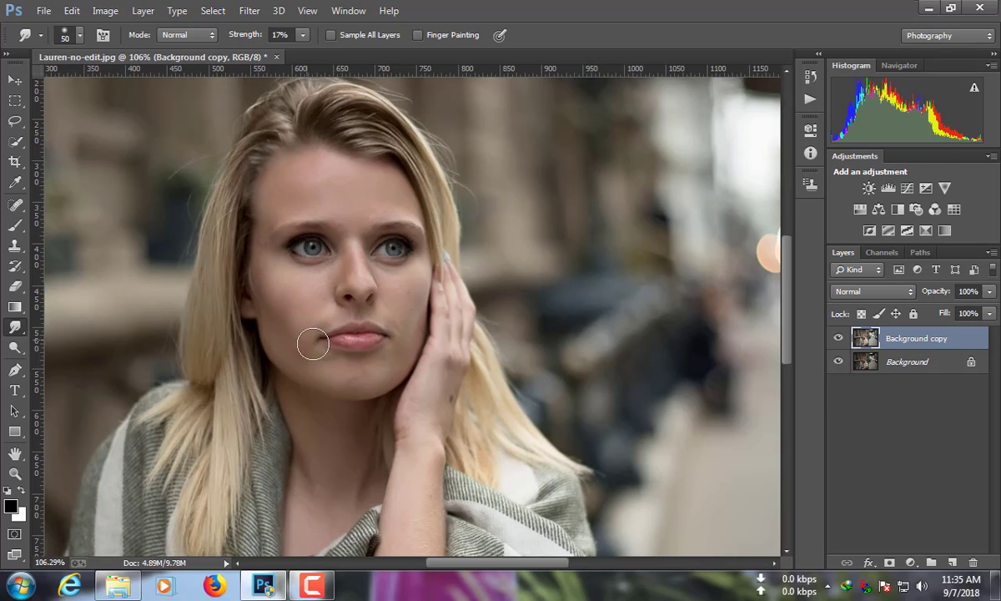
{"action": "mouse_move", "coordinate": [409, 297]}
{"action": "left_mouse_down"}
{"action": "mouse_move", "coordinate": [400, 351]}
{"action": "mouse_move", "coordinate": [423, 307]}
{"action": "mouse_move", "coordinate": [408, 304]}
{"action": "mouse_move", "coordinate": [411, 282]}
{"action": "mouse_move", "coordinate": [399, 344]}
{"action": "left_mouse_up"}
{"action": "mouse_move", "coordinate": [311, 330]}
{"action": "left_mouse_down"}
{"action": "mouse_move", "coordinate": [312, 290]}
{"action": "mouse_move", "coordinate": [287, 340]}
{"action": "mouse_move", "coordinate": [276, 334]}
{"action": "left_mouse_up"}
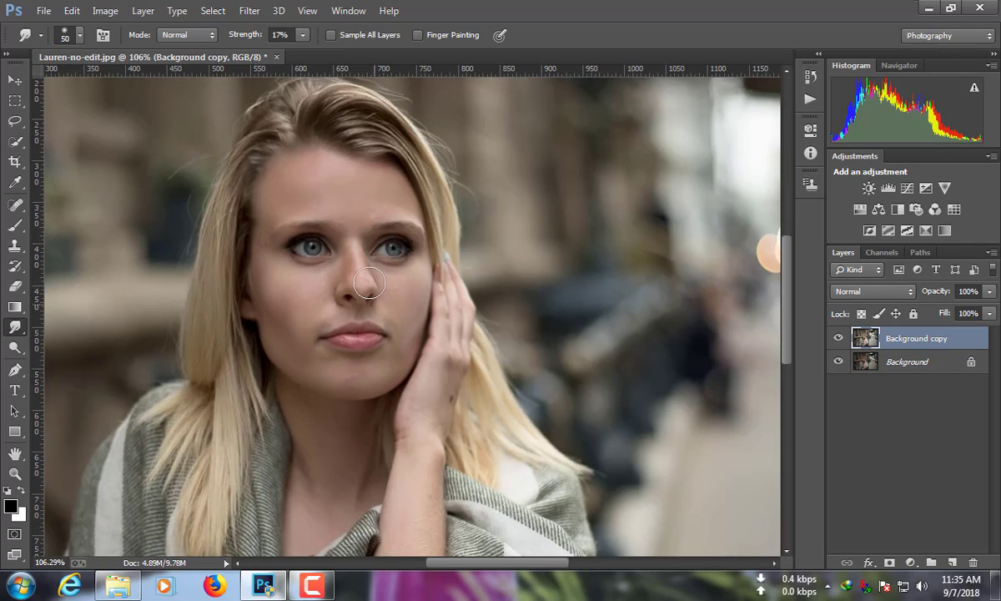
{"action": "mouse_move", "coordinate": [345, 175]}
{"action": "left_mouse_down"}
{"action": "mouse_move", "coordinate": [393, 175]}
{"action": "mouse_move", "coordinate": [379, 185]}
{"action": "mouse_move", "coordinate": [391, 206]}
{"action": "mouse_move", "coordinate": [345, 172]}
{"action": "mouse_move", "coordinate": [272, 206]}
{"action": "left_mouse_up"}
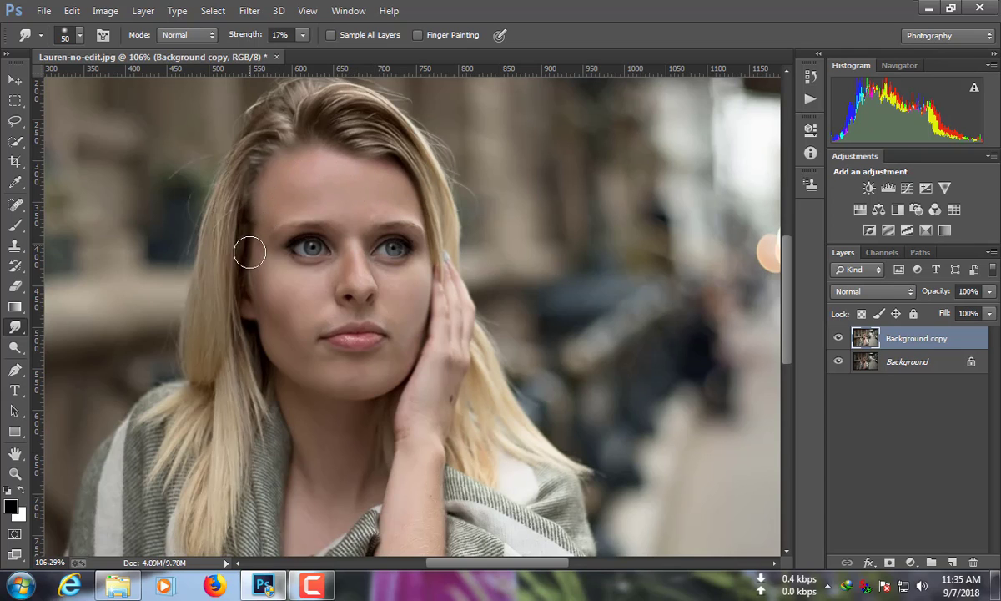
Apply the Imagenomic Portraiture filter with the Default preset and switch to the Move tool
{"action": "left_click", "coordinate": [248, 11]}
{"action": "mouse_move", "coordinate": [327, 405]}
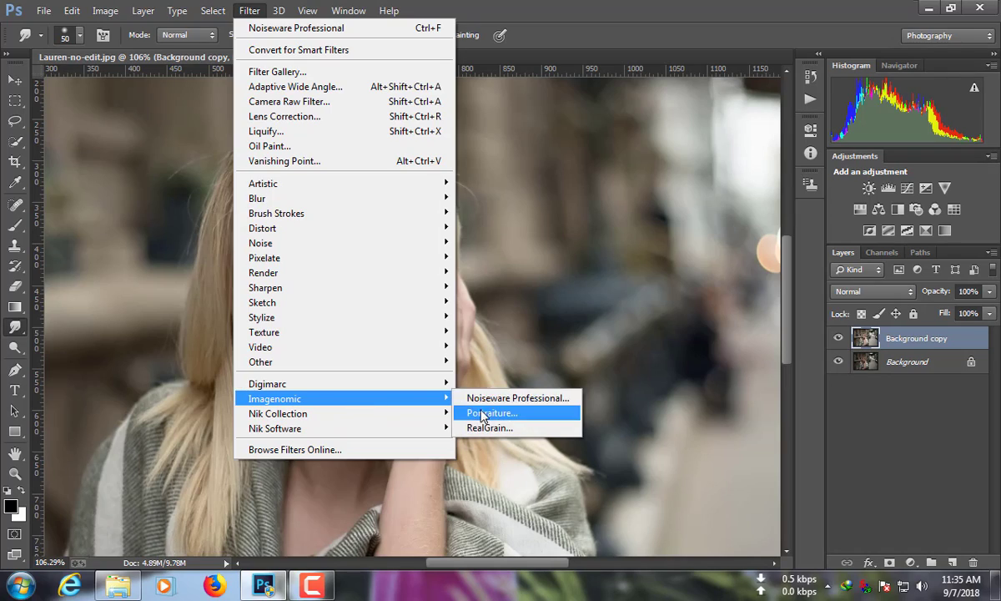
{"action": "left_click", "coordinate": [509, 412]}
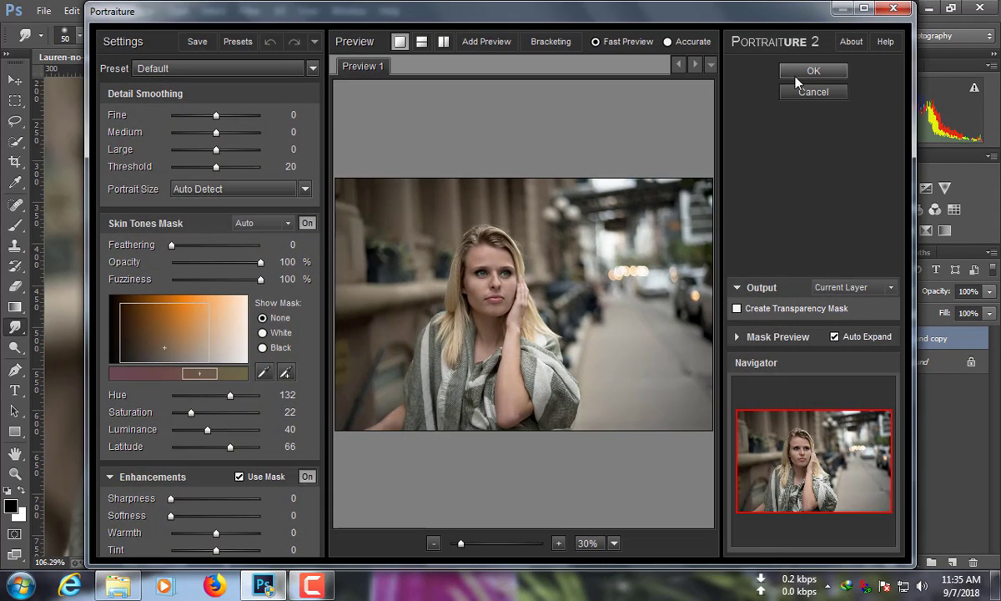
{"action": "left_click", "coordinate": [797, 72]}
{"action": "key", "text": "v"}
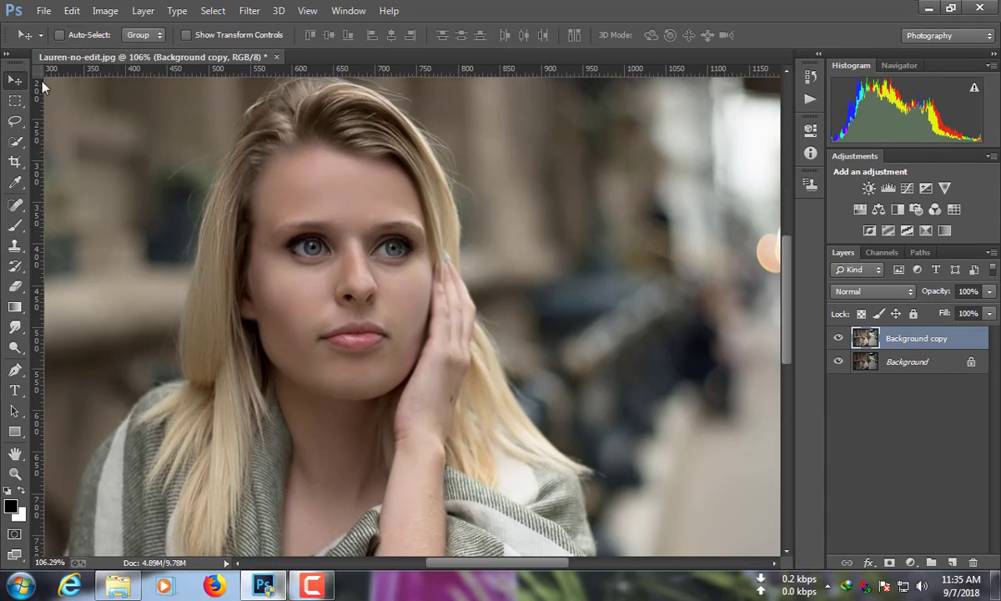
Open the Camera Raw filter, set the calibration's Blue Primary hue to -57, and raise the blue and green primary saturation
{"action": "scroll", "coordinate": [373, 303], "scroll_direction": "down", "scroll_amount": 5}
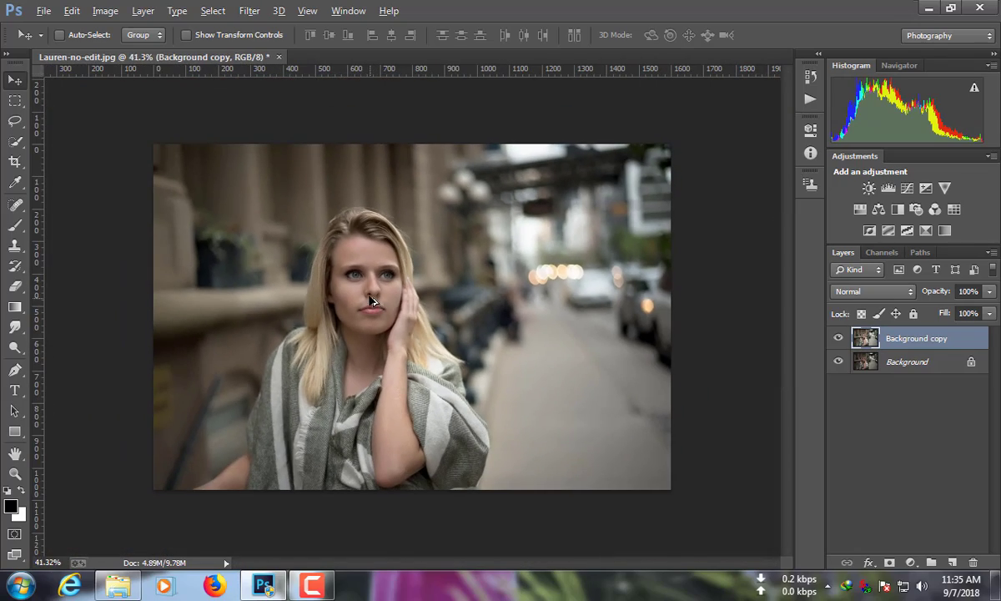
{"action": "left_click", "coordinate": [249, 11]}
{"action": "left_click", "coordinate": [261, 96]}
{"action": "left_click", "coordinate": [851, 171]}
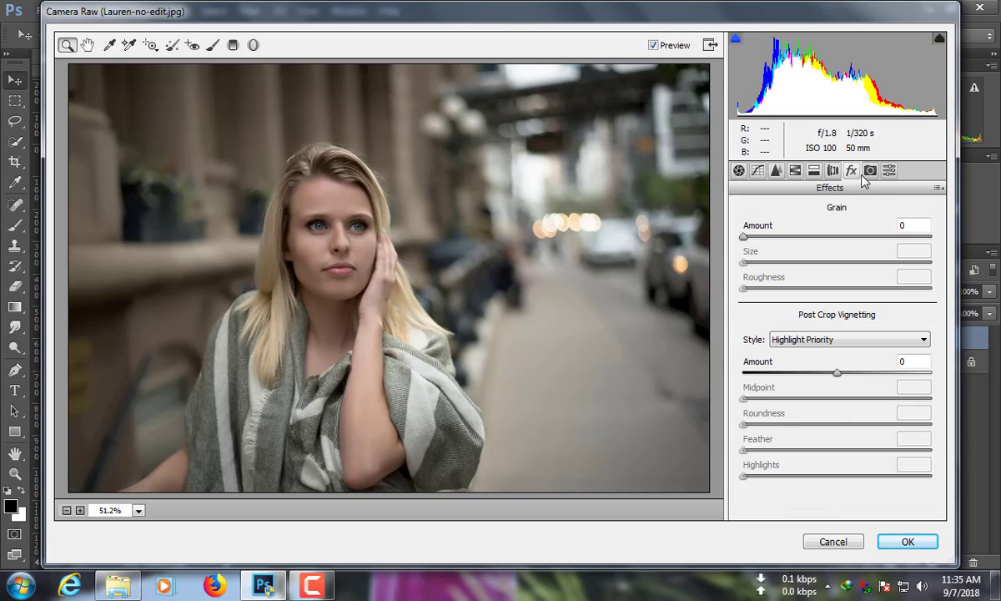
{"action": "left_click", "coordinate": [837, 169]}
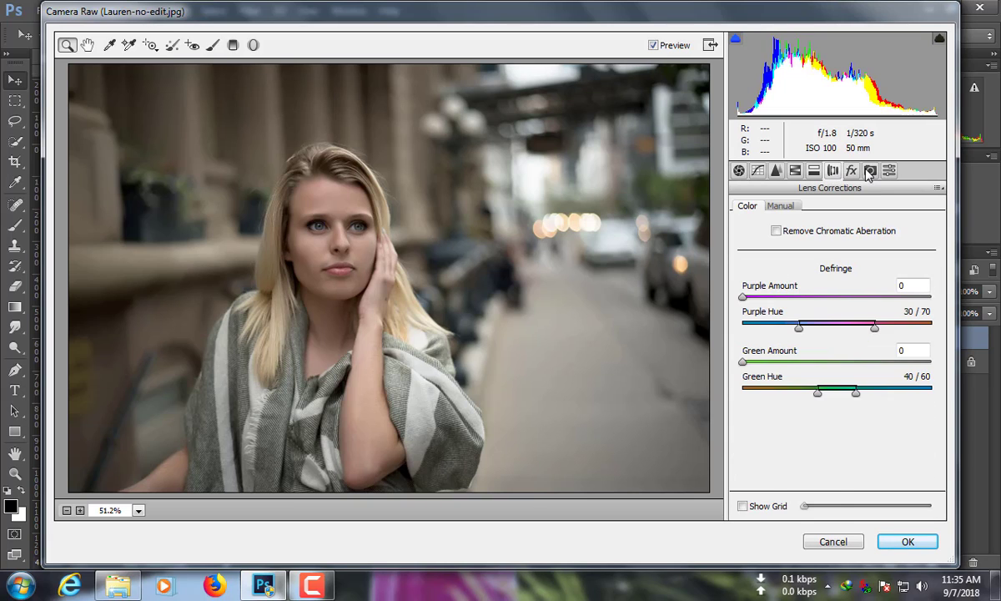
{"action": "left_click", "coordinate": [870, 172]}
{"action": "left_click_drag", "start_coordinate": [839, 468], "coordinate": [784, 455]}
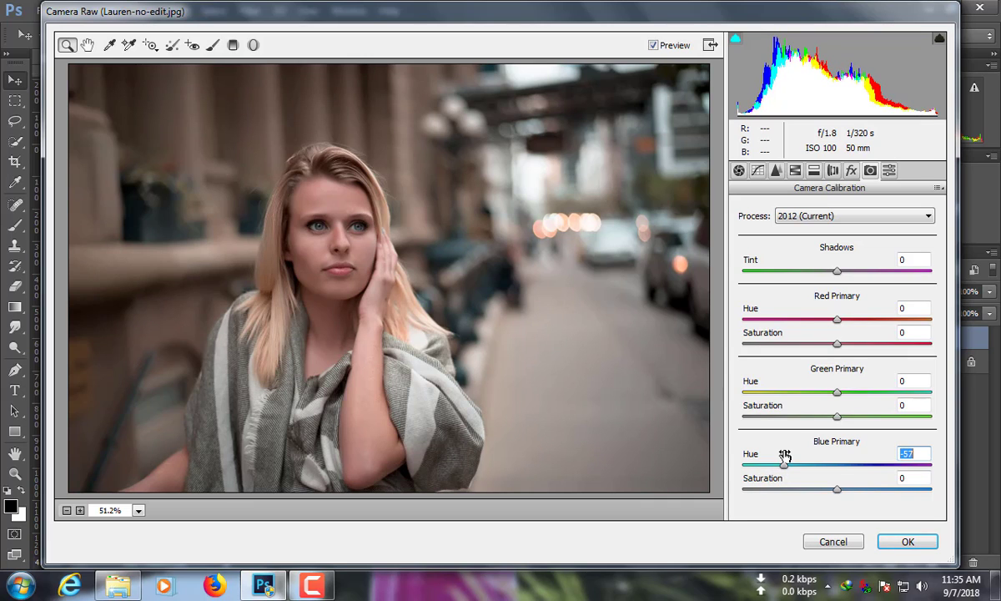
{"action": "left_click_drag", "start_coordinate": [838, 490], "coordinate": [864, 488]}
{"action": "left_click_drag", "start_coordinate": [844, 399], "coordinate": [865, 416]}
Set the HSL luminance of Greens to +36 and Blues to +83
{"action": "left_click", "coordinate": [795, 171]}
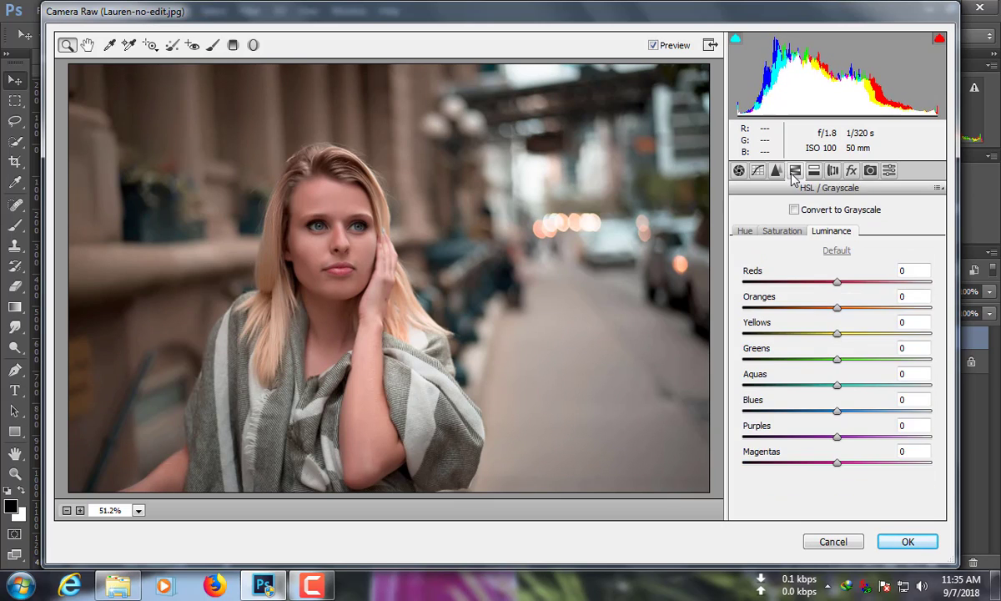
{"action": "left_click_drag", "start_coordinate": [838, 364], "coordinate": [882, 359]}
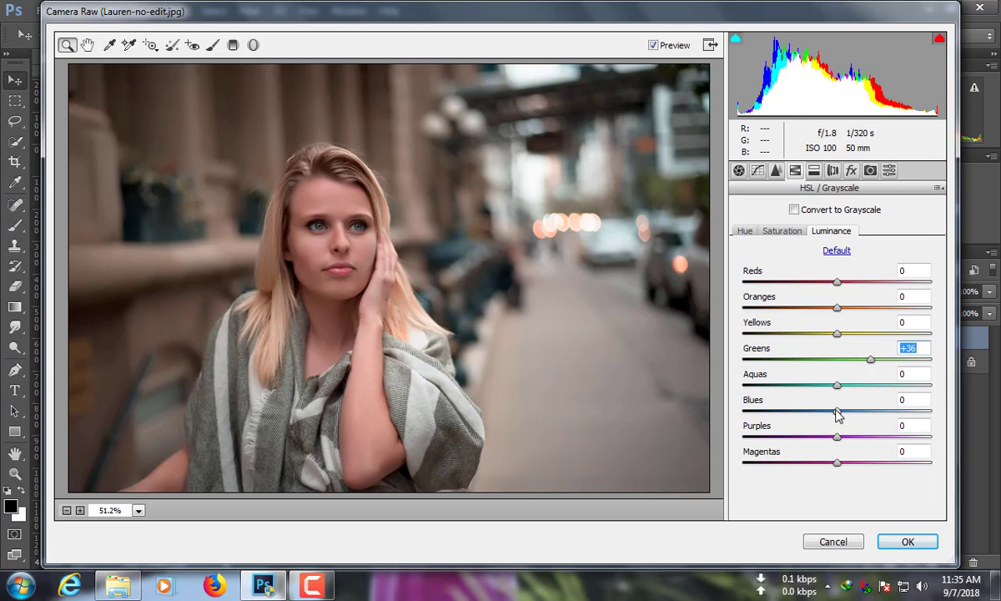
{"action": "left_click_drag", "start_coordinate": [837, 411], "coordinate": [870, 411]}
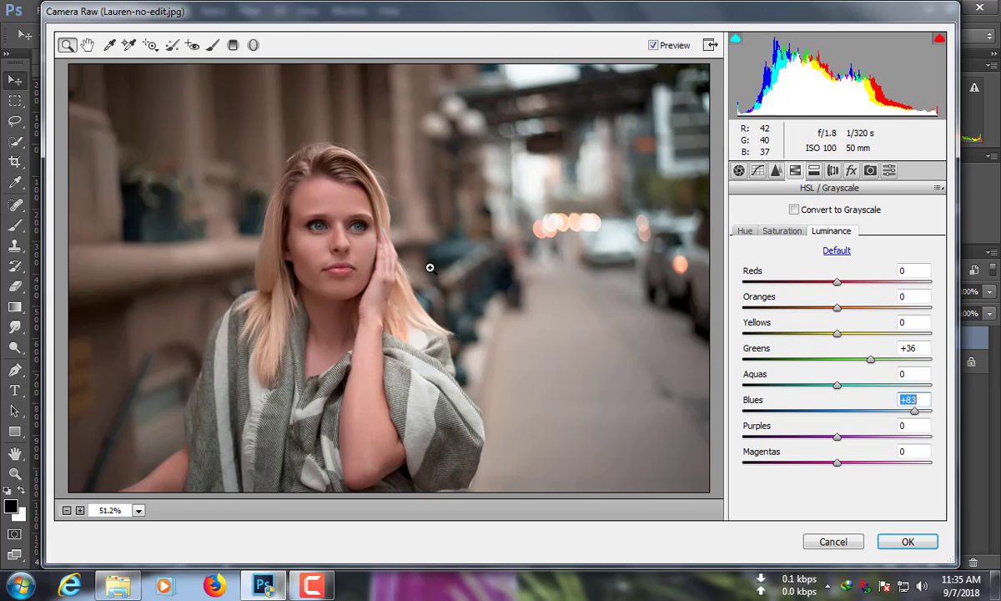
Add a graduated filter from the photo's right edge to the woman's shoulder and set its exposure to +0.90
{"action": "left_click", "coordinate": [232, 46]}
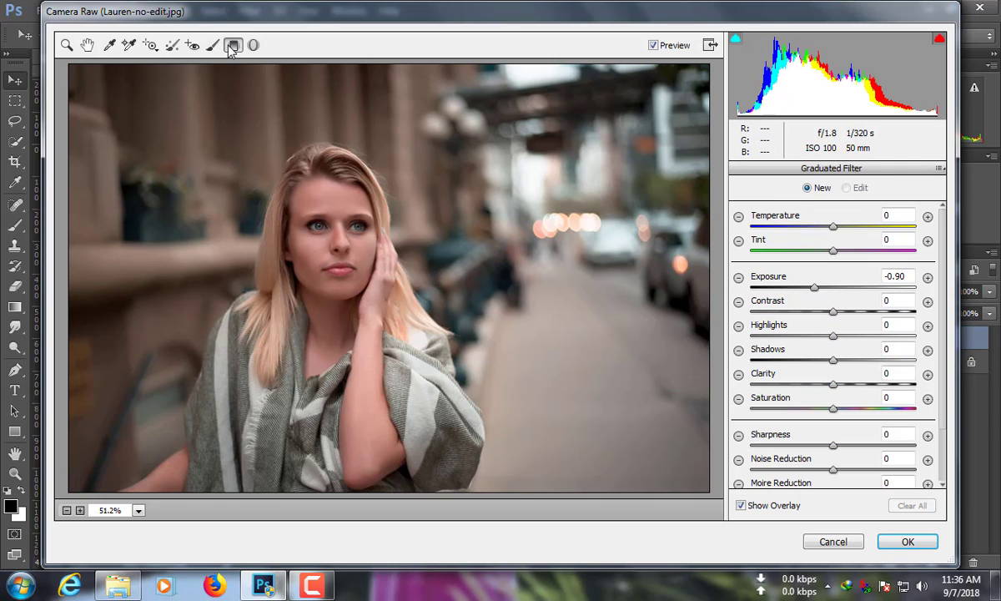
{"action": "left_click_drag", "start_coordinate": [708, 227], "coordinate": [405, 323]}
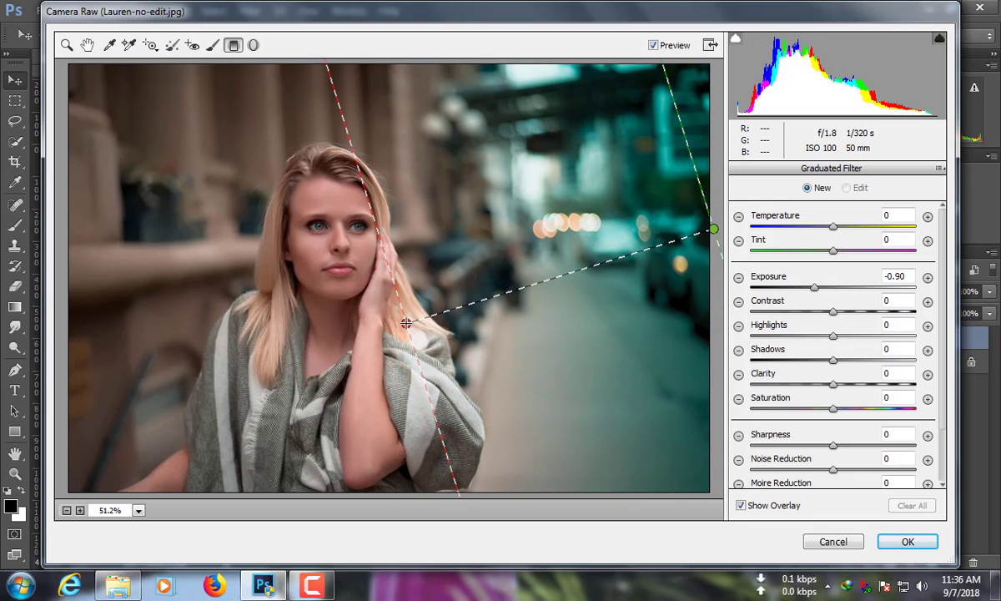
{"action": "left_click_drag", "start_coordinate": [816, 287], "coordinate": [852, 289]}
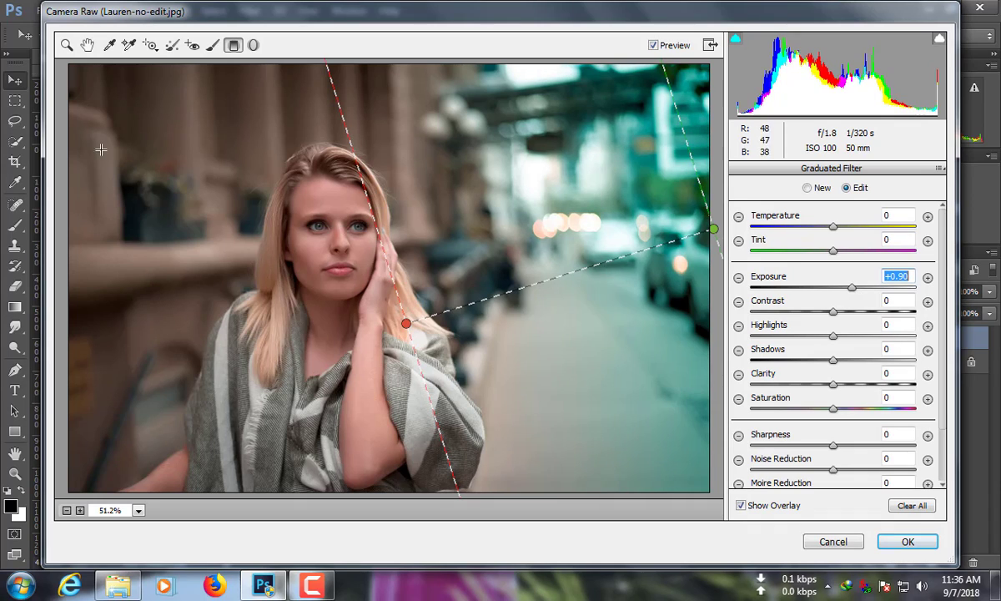
Add a second graduated filter from the photo's upper-left corner to the woman's forehead and change its color to yellow
{"action": "left_click_drag", "start_coordinate": [65, 65], "coordinate": [309, 204]}
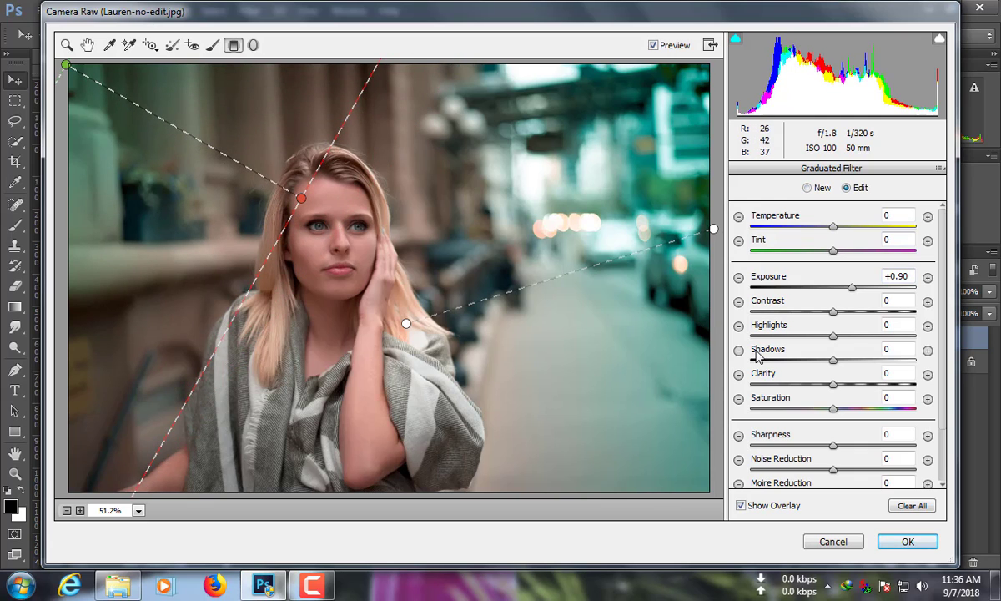
{"action": "scroll", "coordinate": [849, 419], "scroll_direction": "down", "scroll_amount": 2}
{"action": "left_click", "coordinate": [899, 477]}
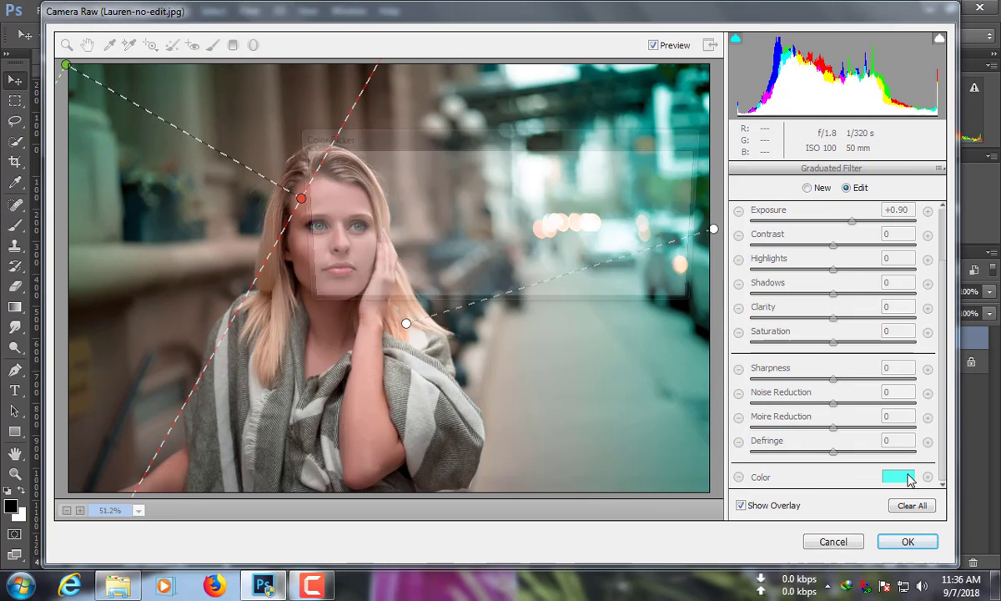
{"action": "left_click_drag", "start_coordinate": [493, 146], "coordinate": [729, 270]}
{"action": "left_click", "coordinate": [654, 302]}
{"action": "mouse_move", "coordinate": [654, 302]}
{"action": "left_mouse_down"}
{"action": "mouse_move", "coordinate": [631, 294]}
{"action": "mouse_move", "coordinate": [637, 299]}
{"action": "left_mouse_up"}
{"action": "left_click", "coordinate": [898, 278]}
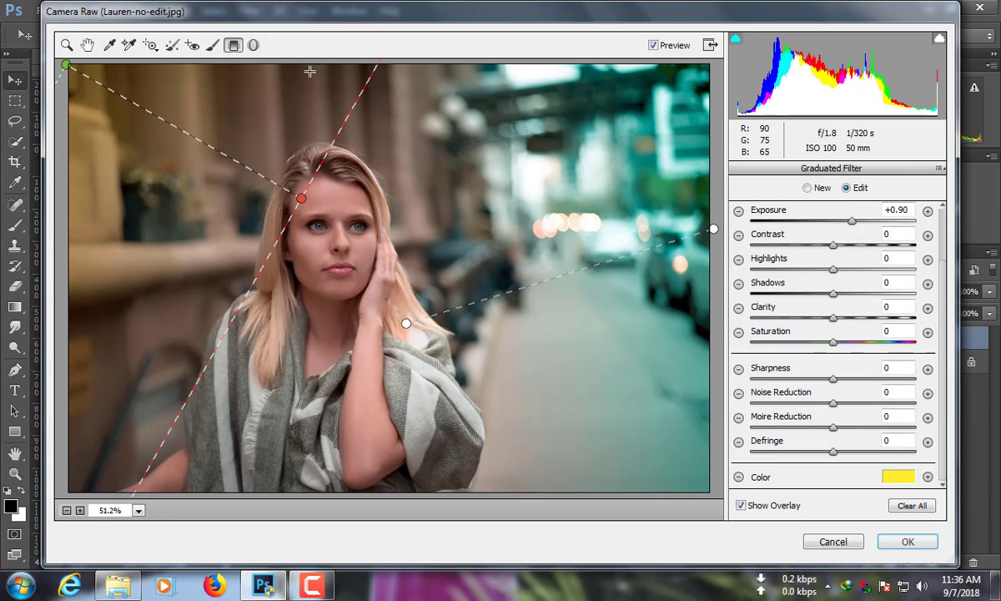
Set the HSL luminance of Reds to +13 and Oranges to +33, and apply the Camera Raw filter
{"action": "left_click", "coordinate": [67, 44]}
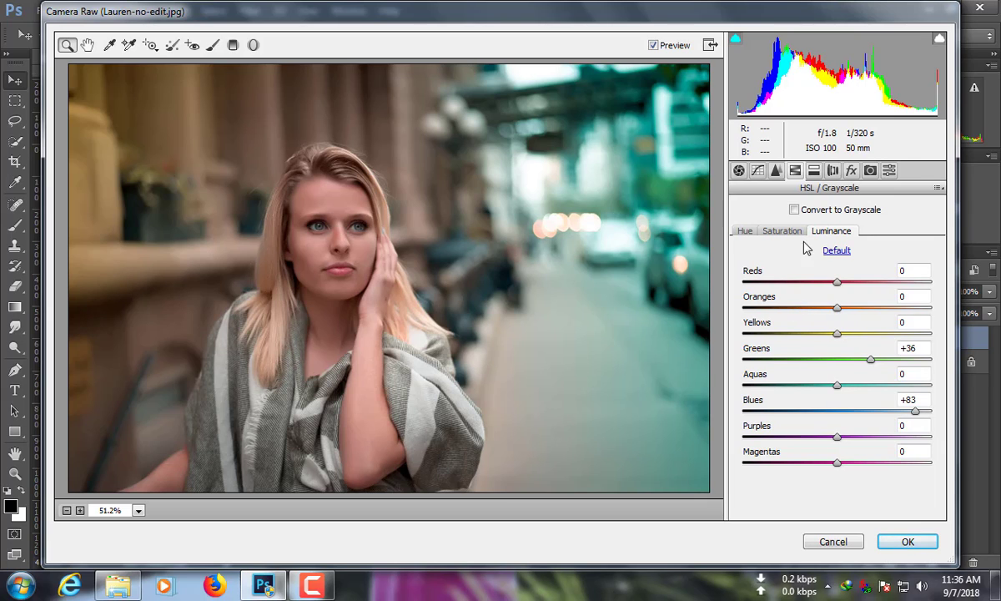
{"action": "left_click_drag", "start_coordinate": [846, 310], "coordinate": [850, 285]}
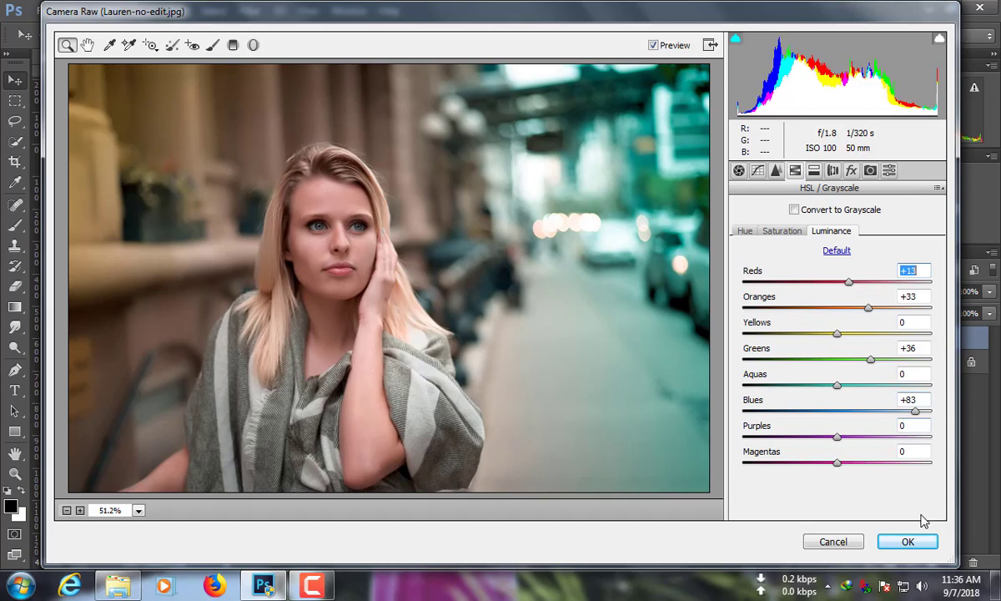
{"action": "left_click", "coordinate": [906, 545]}
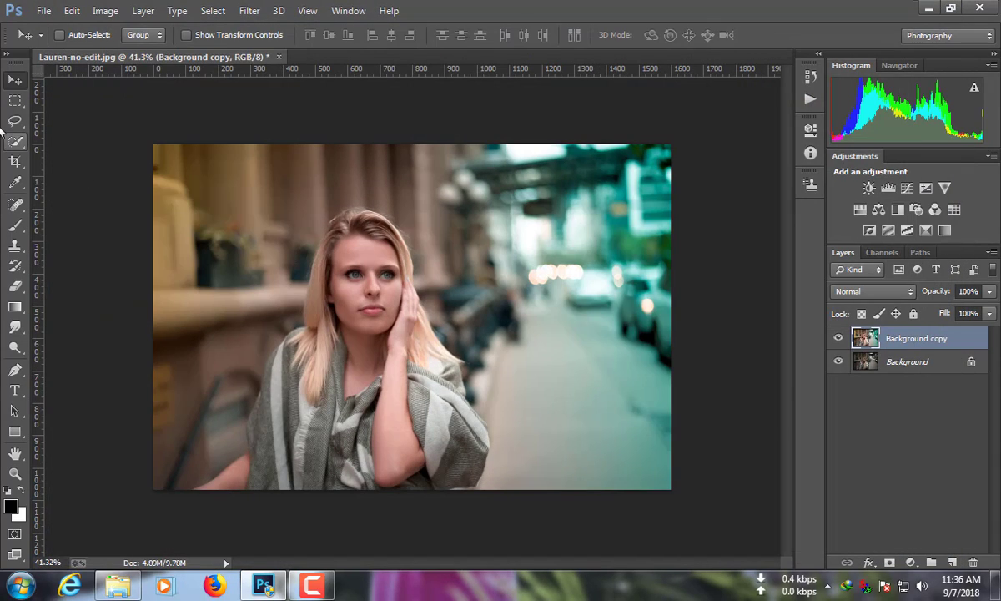
Select the woman's face and neck with the Quick Selection tool at a brush size of 80
{"action": "scroll", "coordinate": [337, 289], "scroll_direction": "up", "scroll_amount": 6}
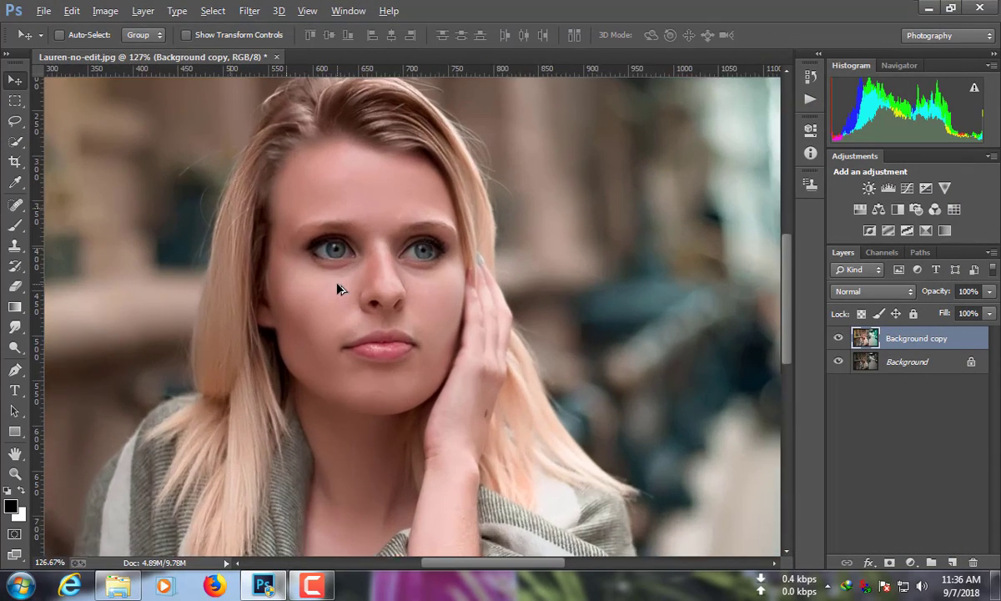
{"action": "scroll", "coordinate": [337, 286], "scroll_direction": "down", "scroll_amount": 1}
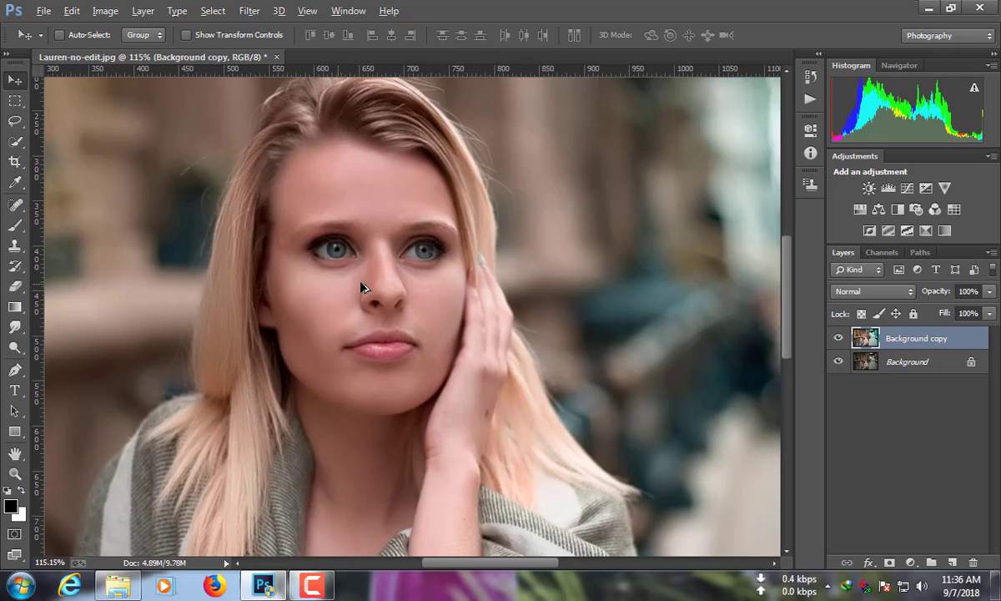
{"action": "left_click", "coordinate": [16, 144]}
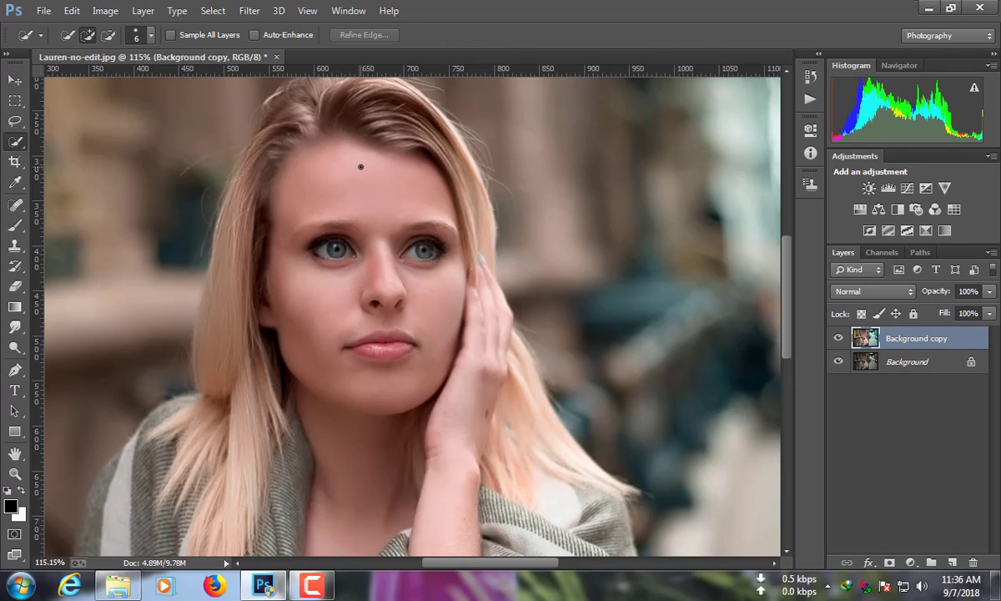
{"action": "key", "text": "bracketright"}
{"action": "key", "text": "bracketright"}
{"action": "key", "text": "bracketright"}
{"action": "key", "text": "bracketright"}
{"action": "key", "text": "bracketright"}
{"action": "key", "text": "bracketright"}
{"action": "key", "text": "bracketright"}
{"action": "mouse_move", "coordinate": [350, 172]}
{"action": "left_mouse_down"}
{"action": "mouse_move", "coordinate": [351, 344]}
{"action": "mouse_move", "coordinate": [374, 334]}
{"action": "mouse_move", "coordinate": [358, 305]}
{"action": "mouse_move", "coordinate": [349, 217]}
{"action": "mouse_move", "coordinate": [326, 333]}
{"action": "mouse_move", "coordinate": [329, 406]}
{"action": "mouse_move", "coordinate": [384, 404]}
{"action": "left_mouse_up"}
{"action": "scroll", "coordinate": [380, 392], "scroll_direction": "down", "scroll_amount": 1}
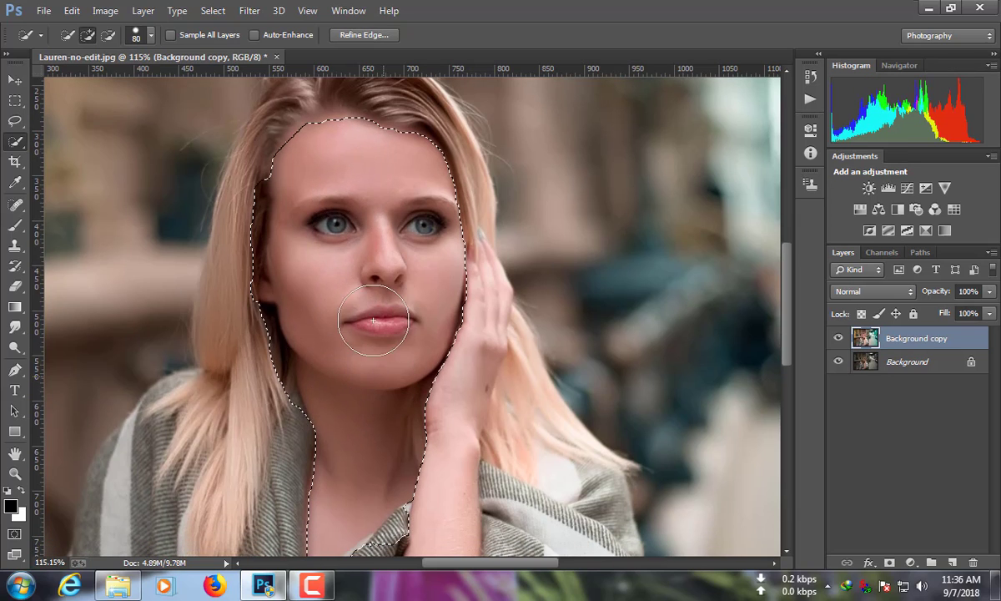
Feather the face and neck selection by 7 pixels
{"action": "right_click", "coordinate": [347, 185]}
{"action": "left_click", "coordinate": [403, 229]}
{"action": "type", "text": "7"}
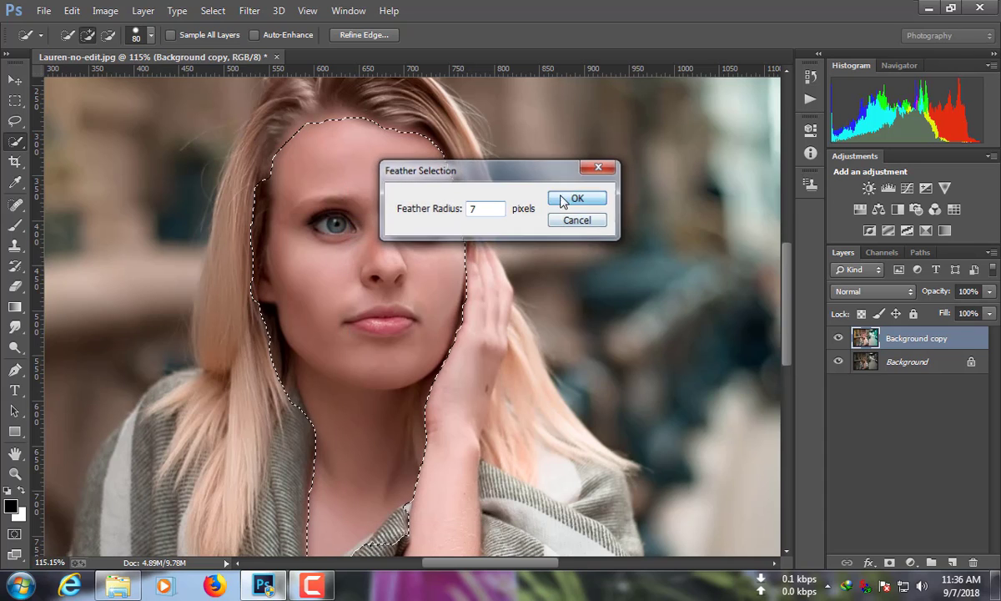
{"action": "left_click", "coordinate": [574, 197]}
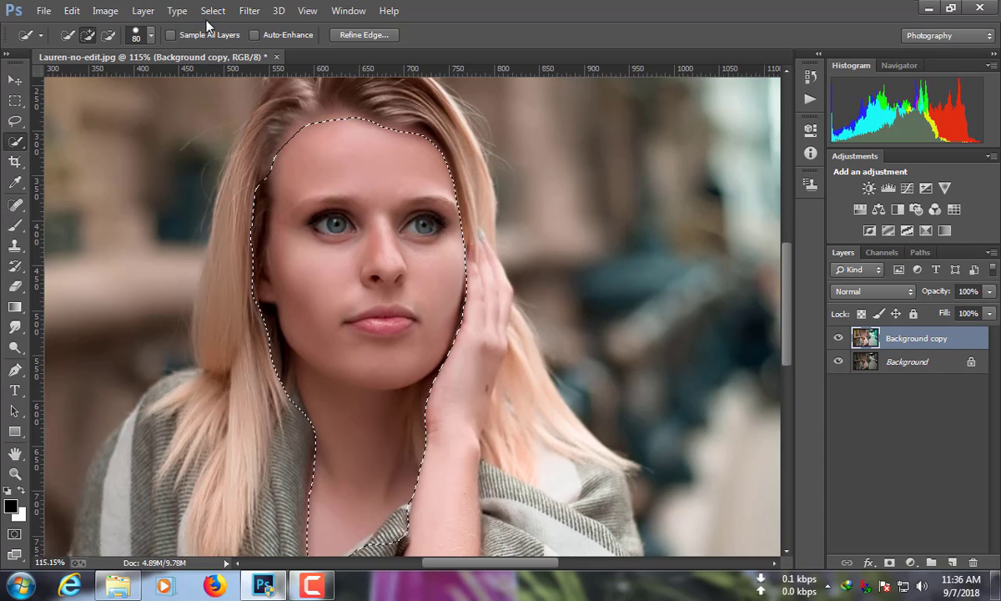
Apply a Photo Filter with a white custom color and adjusted density to the selected skin, and remove the selection
{"action": "left_click", "coordinate": [73, 15]}
{"action": "left_click", "coordinate": [70, 11]}
{"action": "left_click", "coordinate": [116, 13]}
{"action": "mouse_move", "coordinate": [242, 50]}
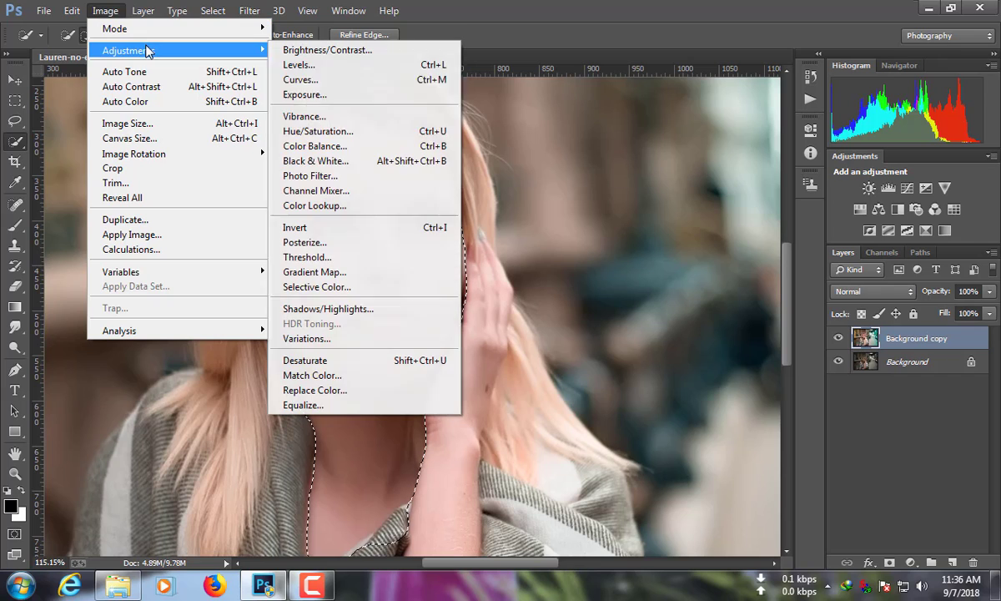
{"action": "left_click", "coordinate": [327, 175]}
{"action": "left_click", "coordinate": [706, 260]}
{"action": "left_click_drag", "start_coordinate": [329, 156], "coordinate": [298, 138]}
{"action": "left_click", "coordinate": [630, 137]}
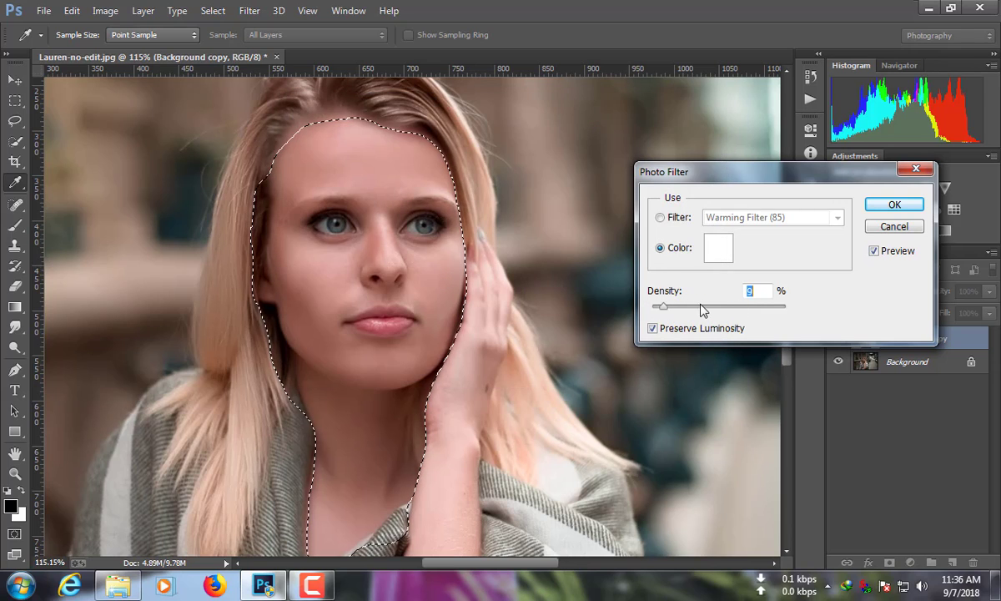
{"action": "left_click_drag", "start_coordinate": [652, 309], "coordinate": [677, 307]}
{"action": "left_click", "coordinate": [887, 206]}
{"action": "key", "text": "w"}
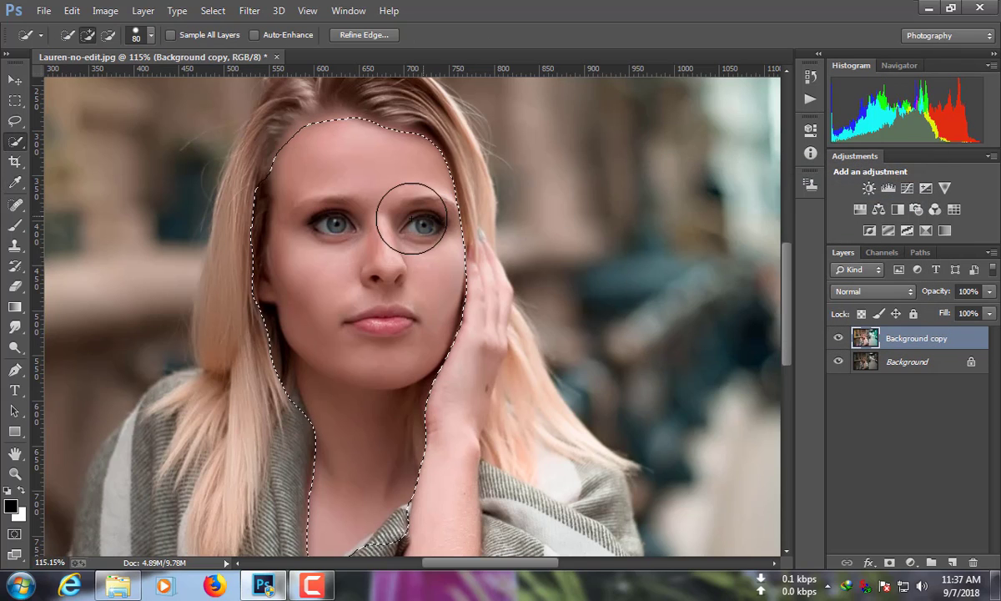
{"action": "key", "text": "ctrl+d"}
{"action": "left_click", "coordinate": [15, 79]}
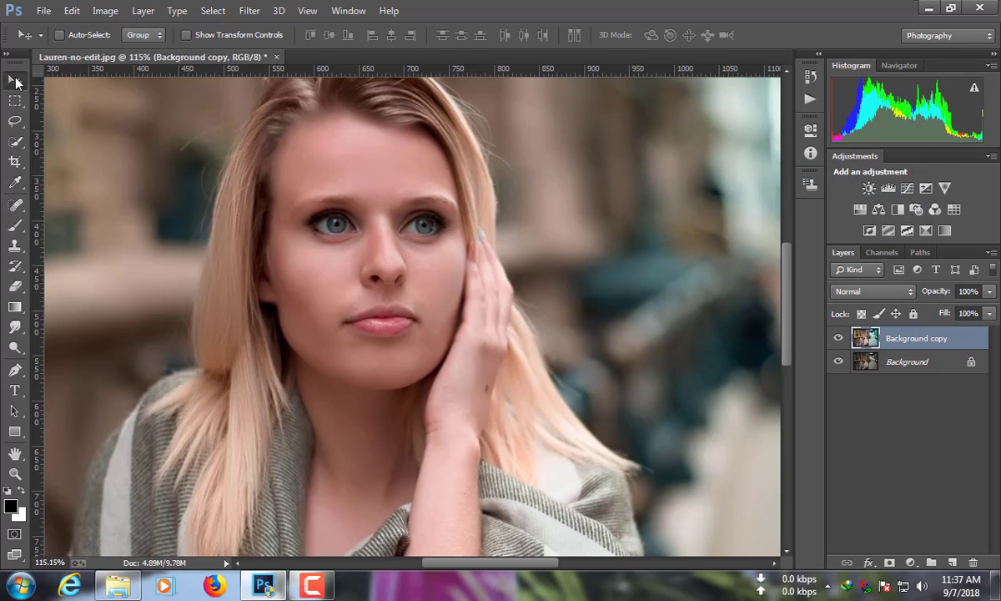
Open the Camera Raw filter on the Background copy layer and set Clarity to +37
{"action": "scroll", "coordinate": [456, 296], "scroll_direction": "down", "scroll_amount": 3}
{"action": "scroll", "coordinate": [454, 300], "scroll_direction": "down", "scroll_amount": 2}
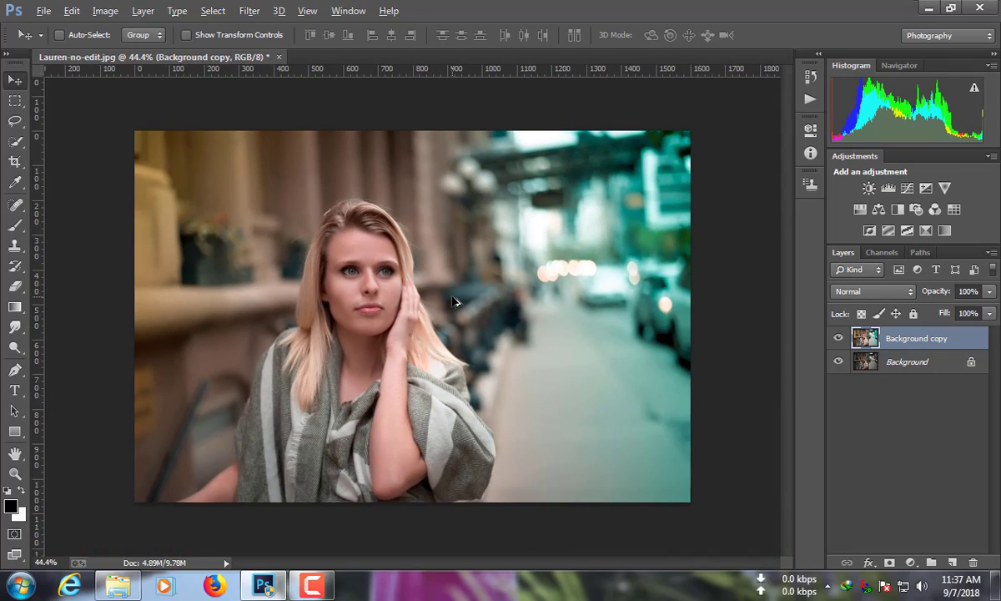
{"action": "left_click", "coordinate": [246, 10]}
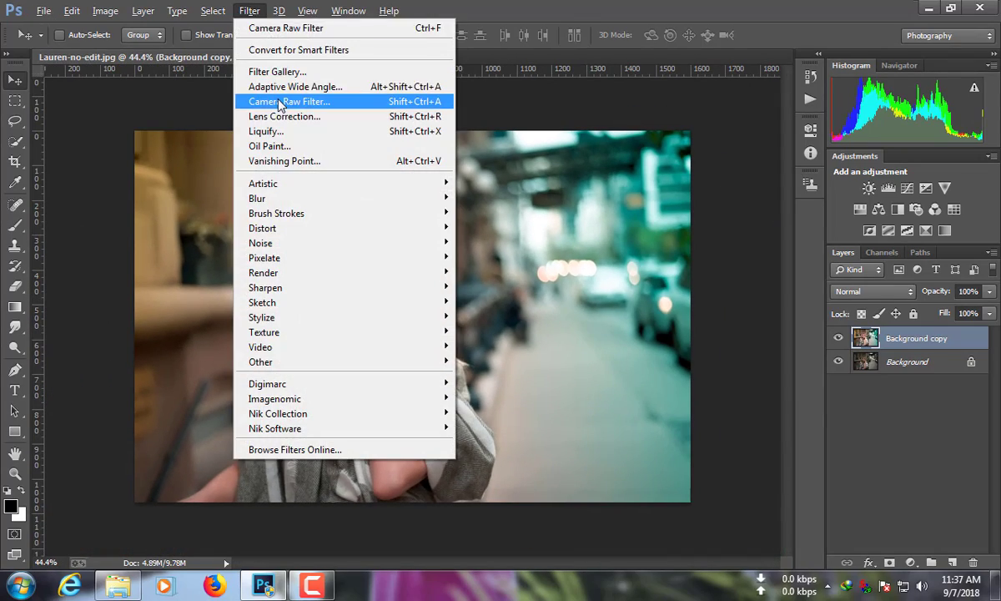
{"action": "left_click", "coordinate": [271, 100]}
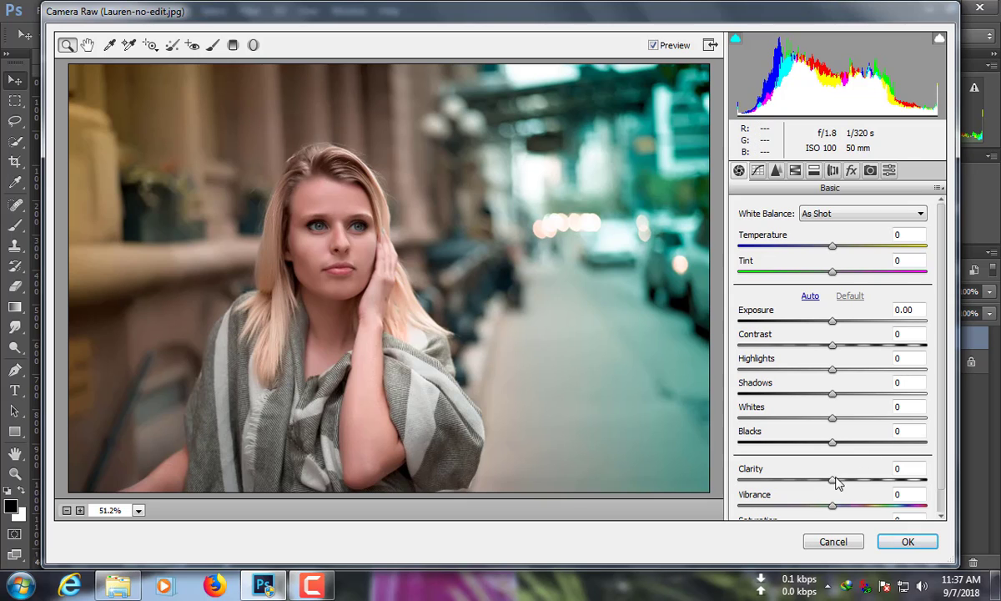
{"action": "left_click_drag", "start_coordinate": [832, 482], "coordinate": [868, 482]}
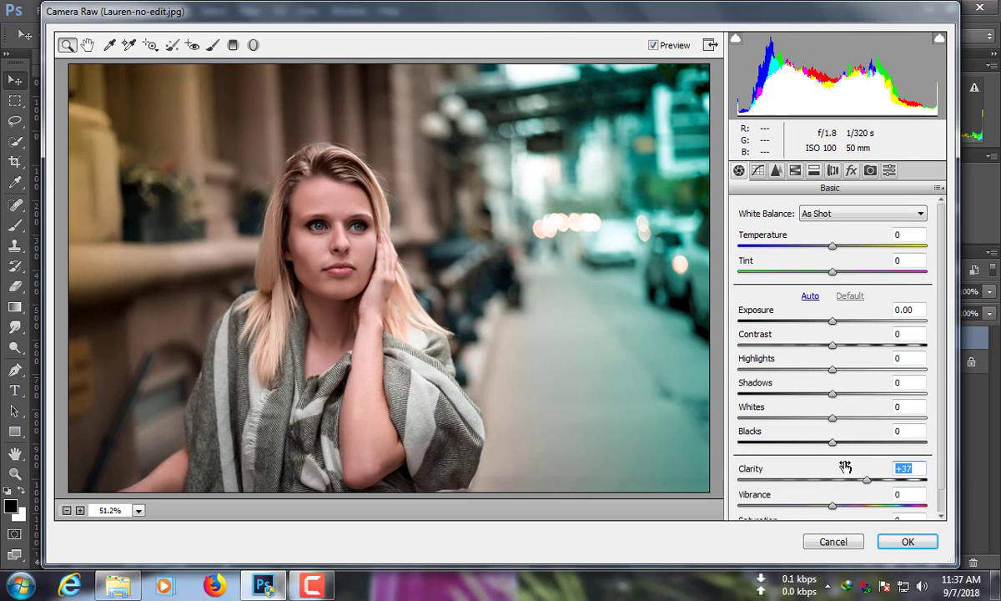
Add a post-crop vignette with amount -20 and midpoint 48, and apply the Camera Raw filter
{"action": "left_click", "coordinate": [850, 170]}
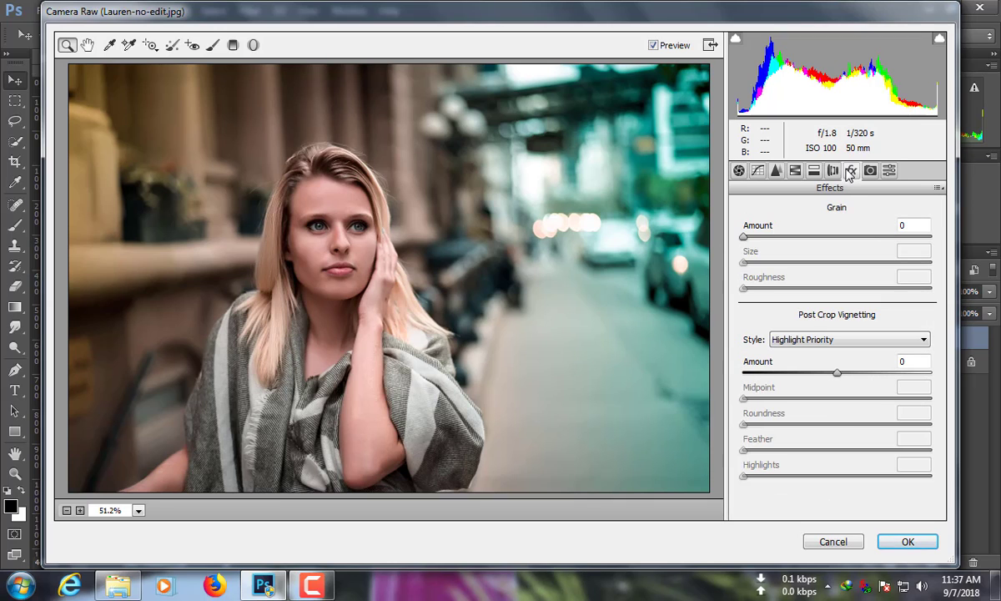
{"action": "left_click_drag", "start_coordinate": [838, 369], "coordinate": [822, 368]}
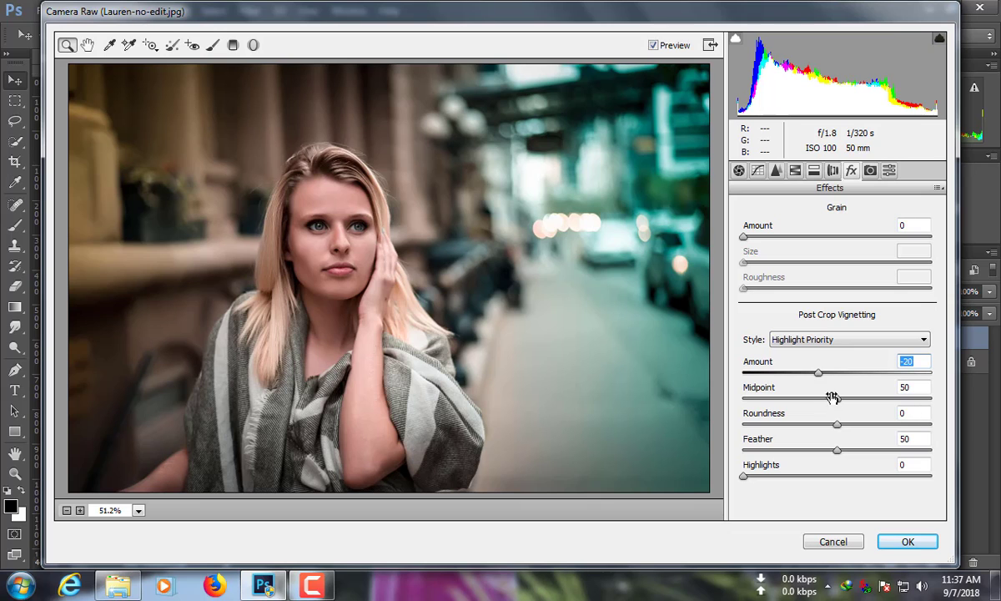
{"action": "left_click_drag", "start_coordinate": [836, 398], "coordinate": [831, 387]}
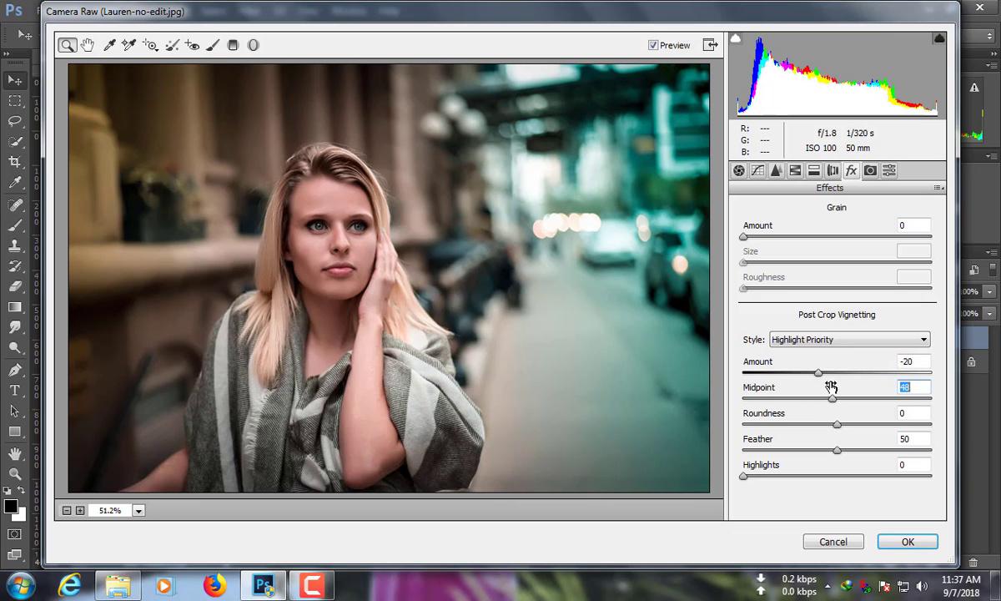
{"action": "left_click", "coordinate": [909, 543]}
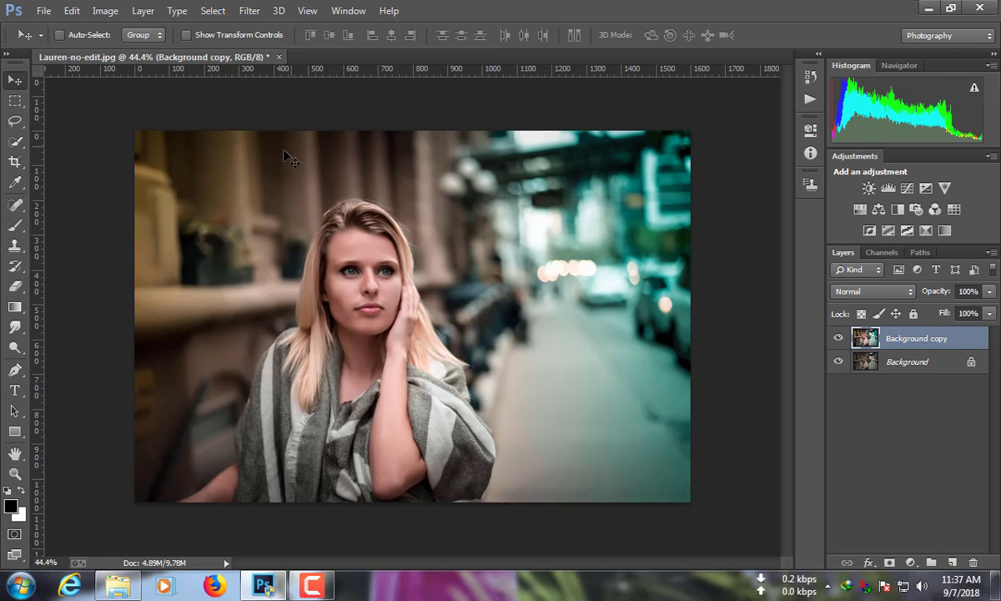
Run the Camera Raw filter again with the calibration's Blue Primary hue set to +5
{"action": "left_click", "coordinate": [250, 10]}
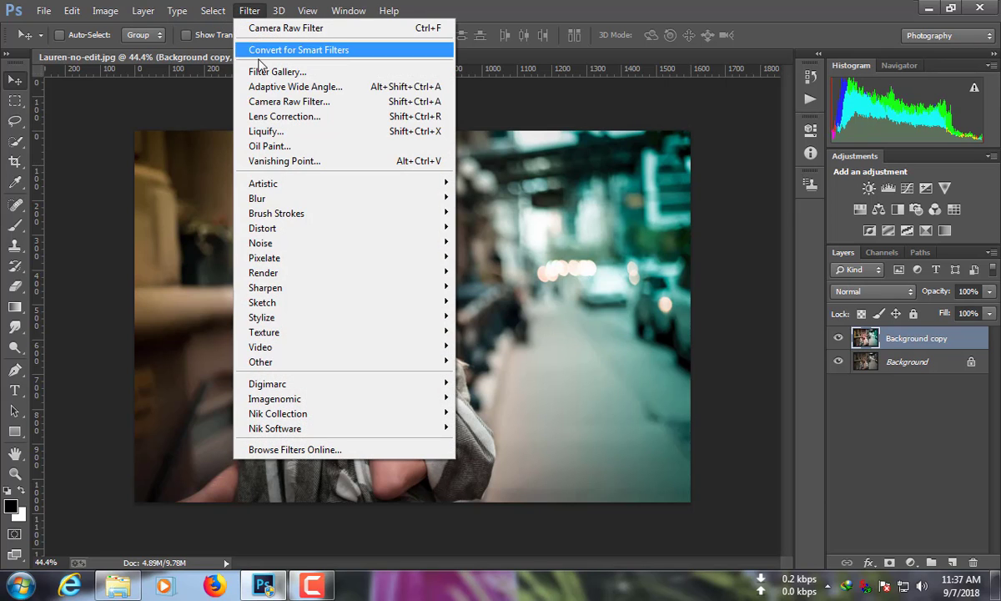
{"action": "left_click", "coordinate": [269, 101]}
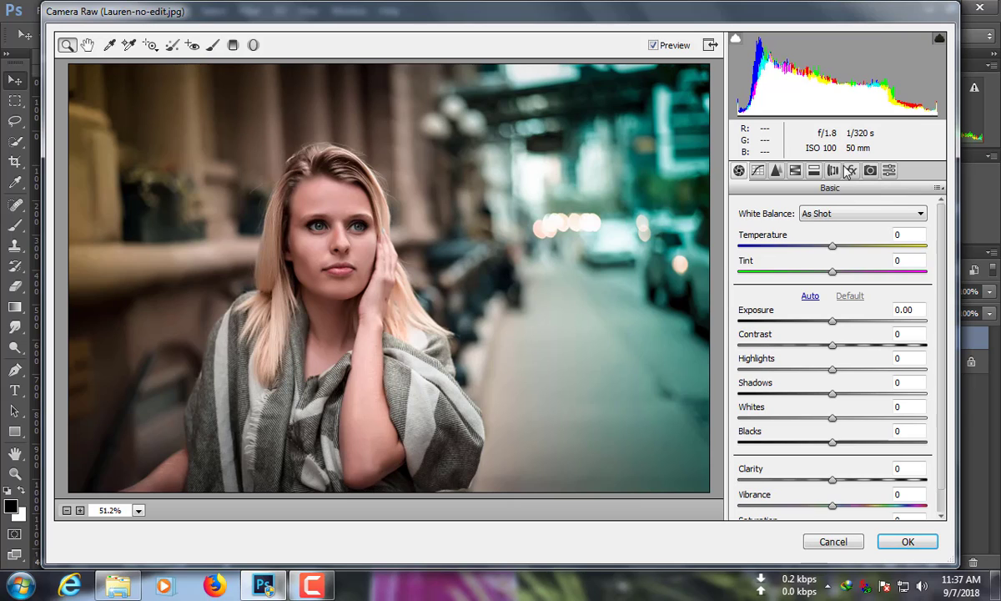
{"action": "left_click", "coordinate": [868, 172]}
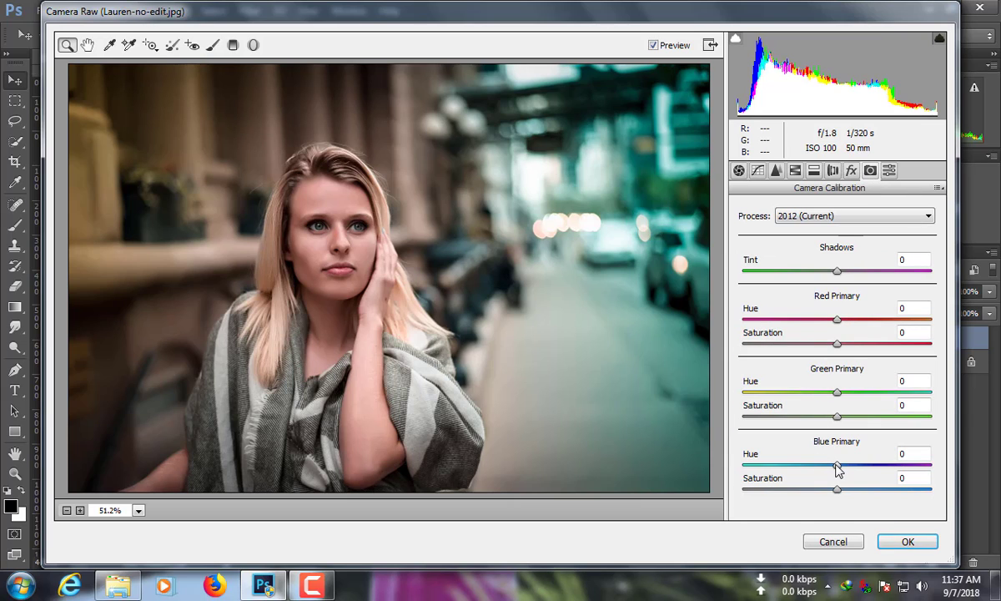
{"action": "mouse_move", "coordinate": [837, 469]}
{"action": "left_mouse_down"}
{"action": "mouse_move", "coordinate": [874, 467]}
{"action": "mouse_move", "coordinate": [816, 469]}
{"action": "mouse_move", "coordinate": [842, 468]}
{"action": "left_mouse_up"}
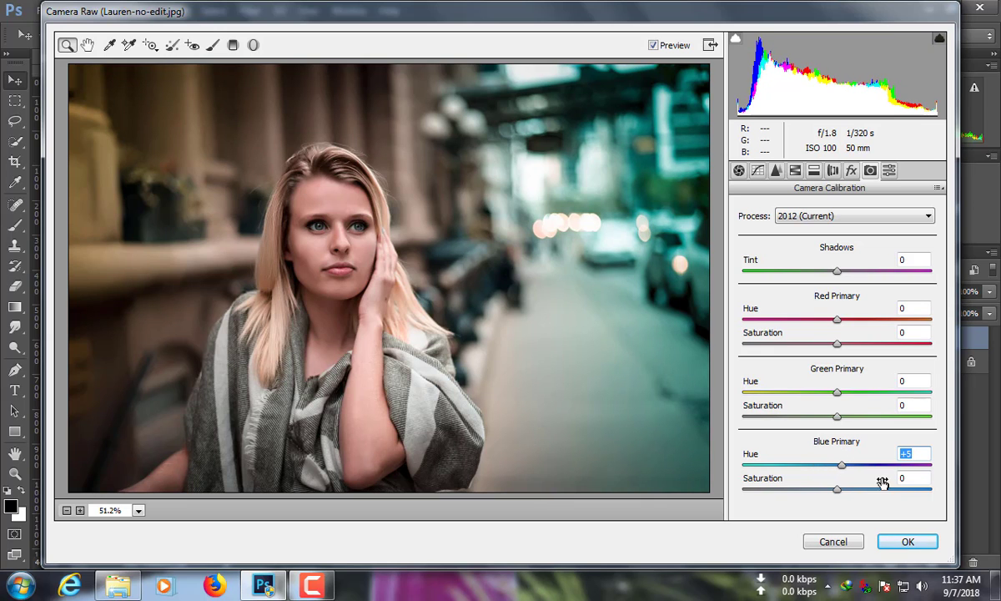
{"action": "left_click", "coordinate": [932, 546]}
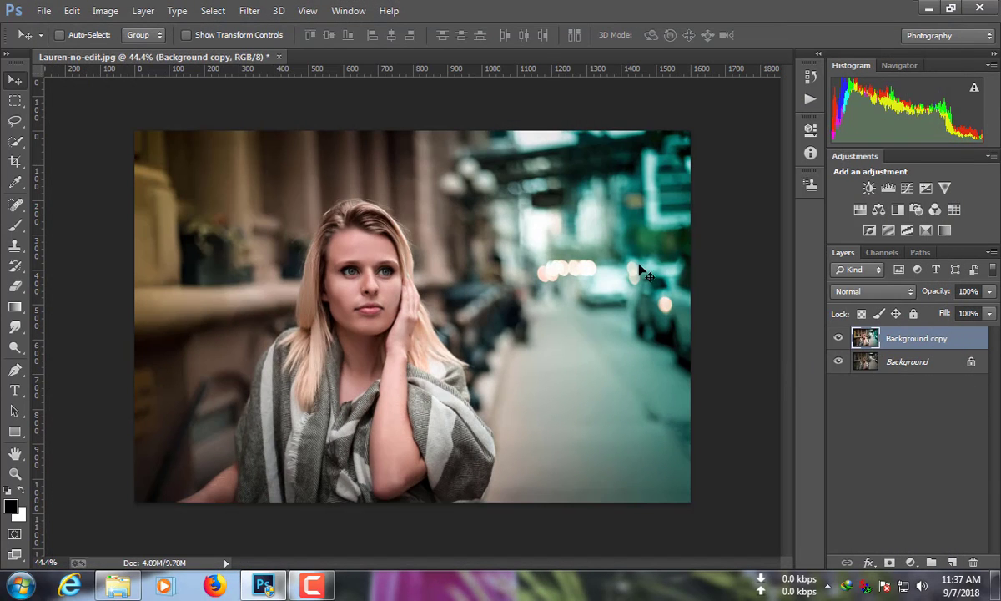
Open the Color Efex Pro 4 plug-in from the Nik Collection on the Background copy layer
{"action": "left_click", "coordinate": [249, 10]}
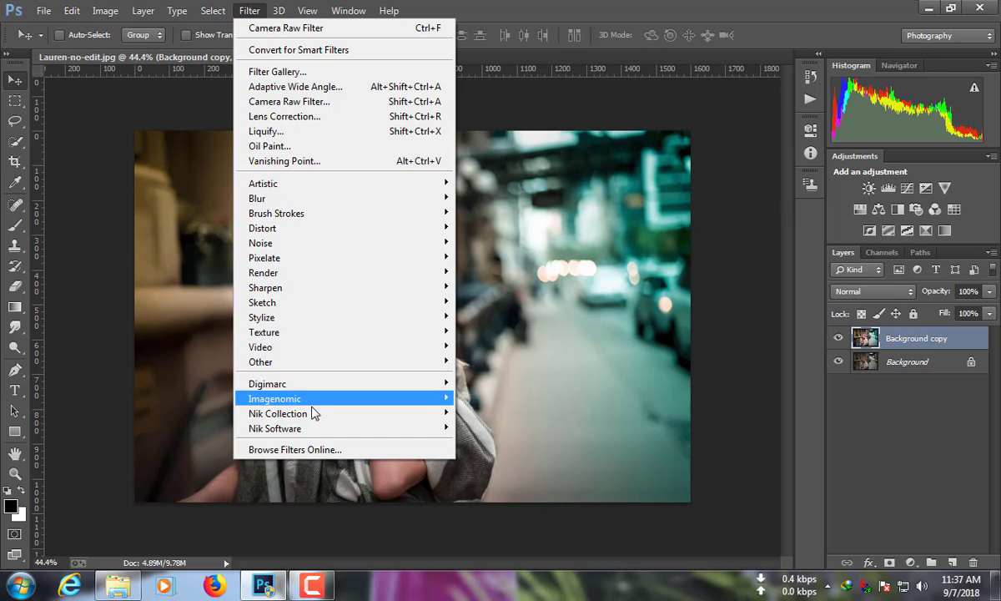
{"action": "mouse_move", "coordinate": [326, 413]}
{"action": "left_click", "coordinate": [474, 414]}
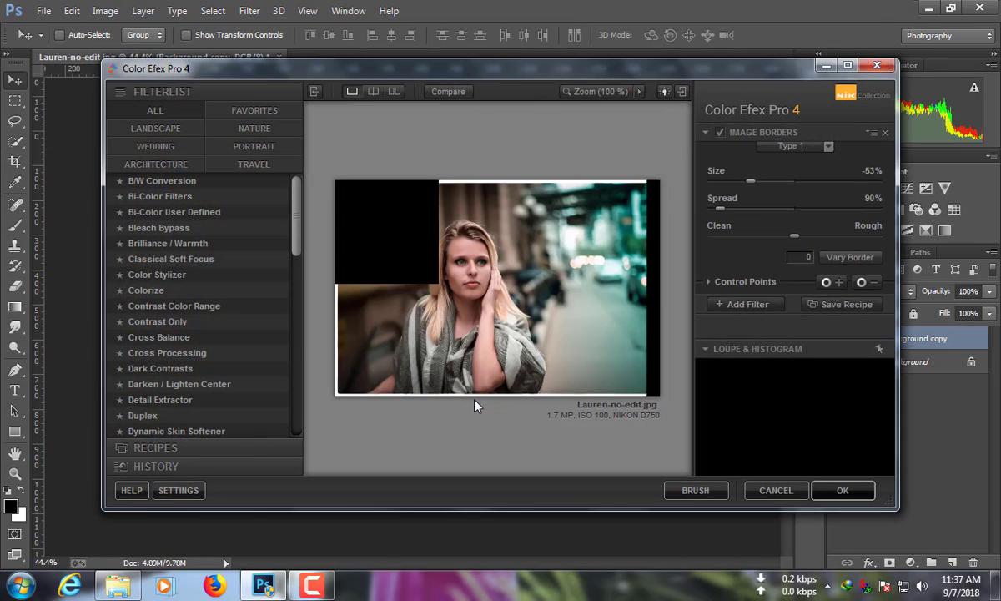
Preview the filters from Vignette and Tonal Contrast back to Reflector Efex and Pro Contrast on the portrait
{"action": "left_click_drag", "start_coordinate": [294, 242], "coordinate": [273, 413]}
{"action": "left_click", "coordinate": [152, 402]}
{"action": "left_click", "coordinate": [166, 386]}
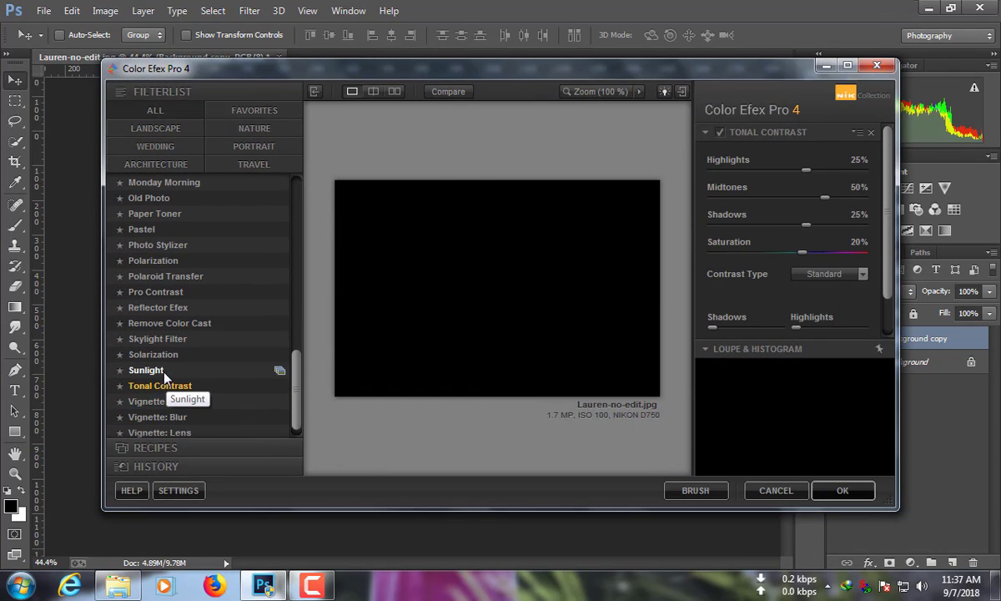
{"action": "left_click", "coordinate": [161, 369]}
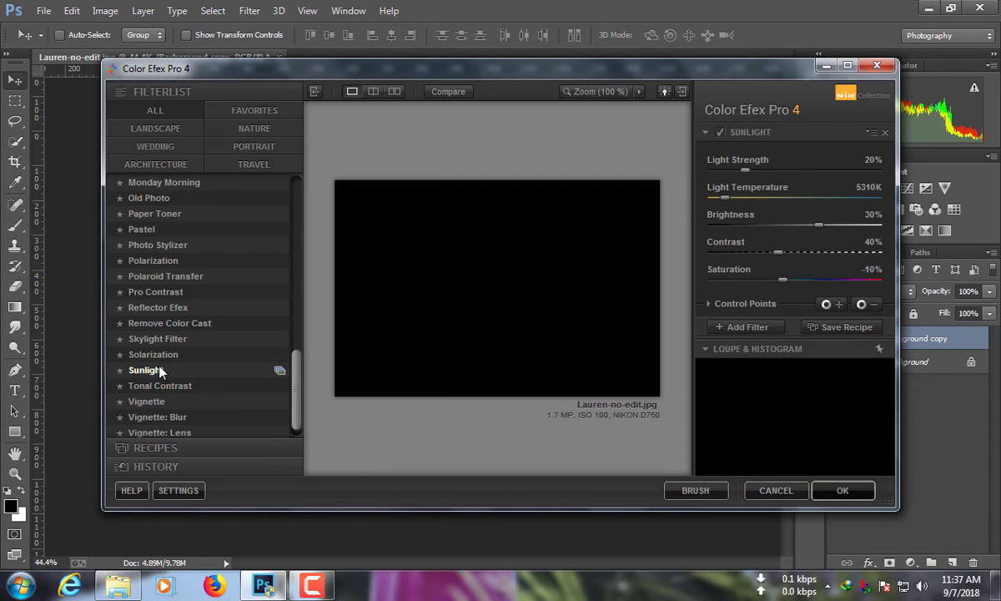
{"action": "left_click", "coordinate": [162, 354]}
{"action": "left_click", "coordinate": [159, 339]}
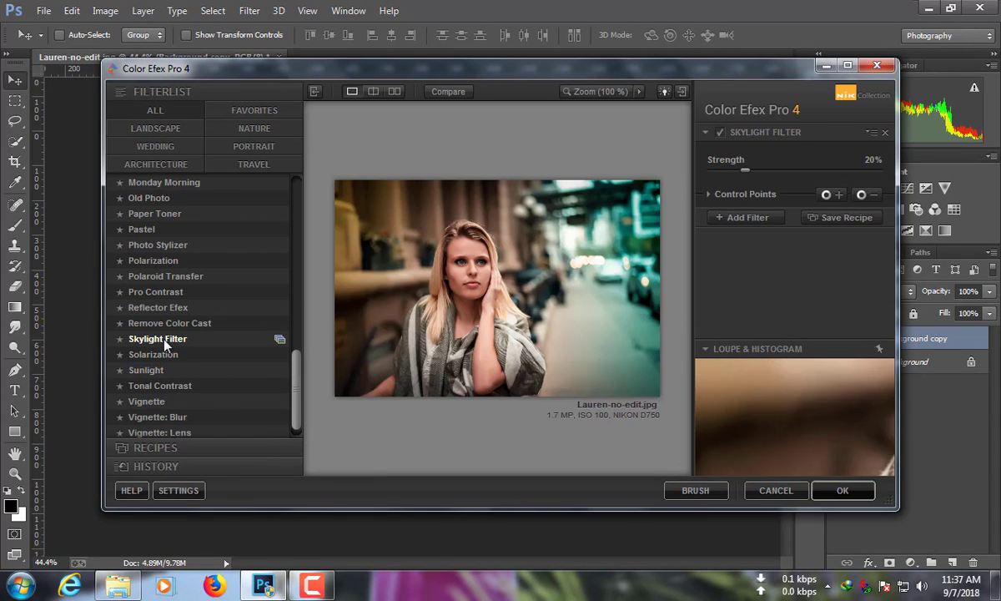
{"action": "left_click", "coordinate": [159, 324]}
{"action": "left_click", "coordinate": [162, 308]}
{"action": "left_click", "coordinate": [163, 292]}
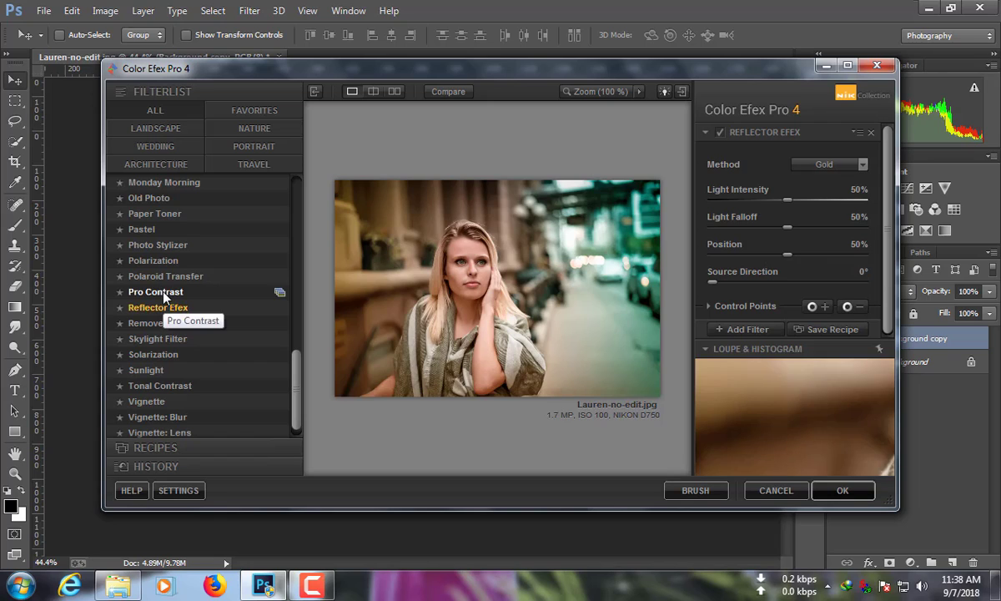
Preview the Polaroid Transfer, Polarization, Photo Stylizer, Pastel, Paper Toner, Old Photo and Monday Morning filters on the portrait
{"action": "left_click", "coordinate": [165, 276]}
{"action": "left_click", "coordinate": [163, 260]}
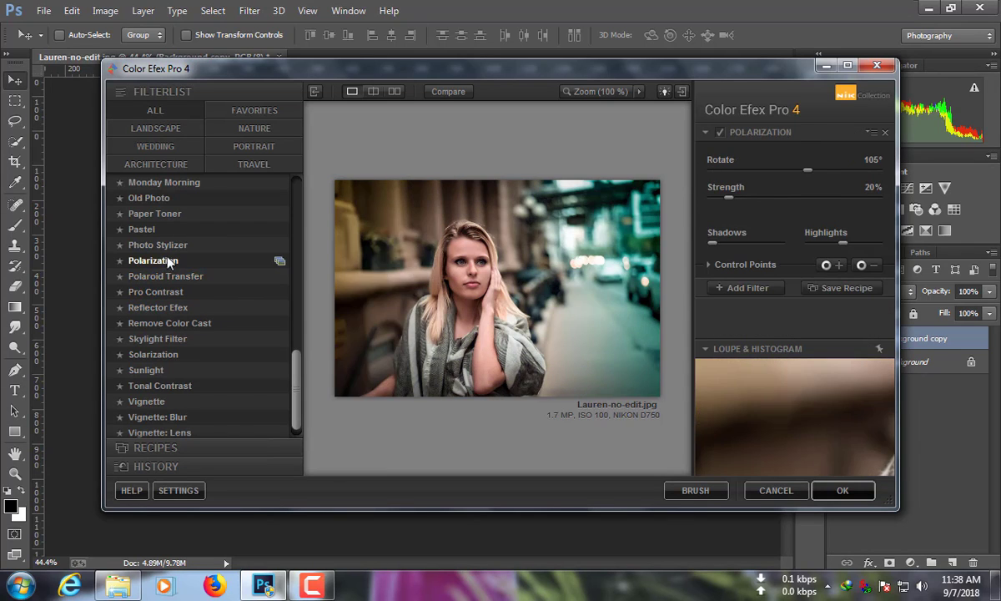
{"action": "left_click", "coordinate": [167, 245]}
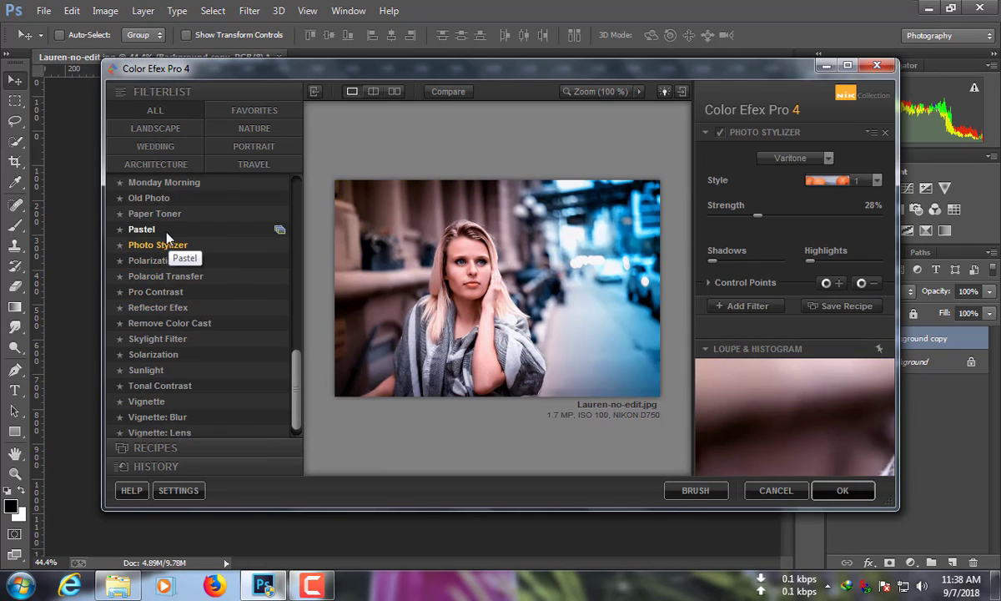
{"action": "left_click", "coordinate": [165, 230]}
{"action": "left_click", "coordinate": [159, 213]}
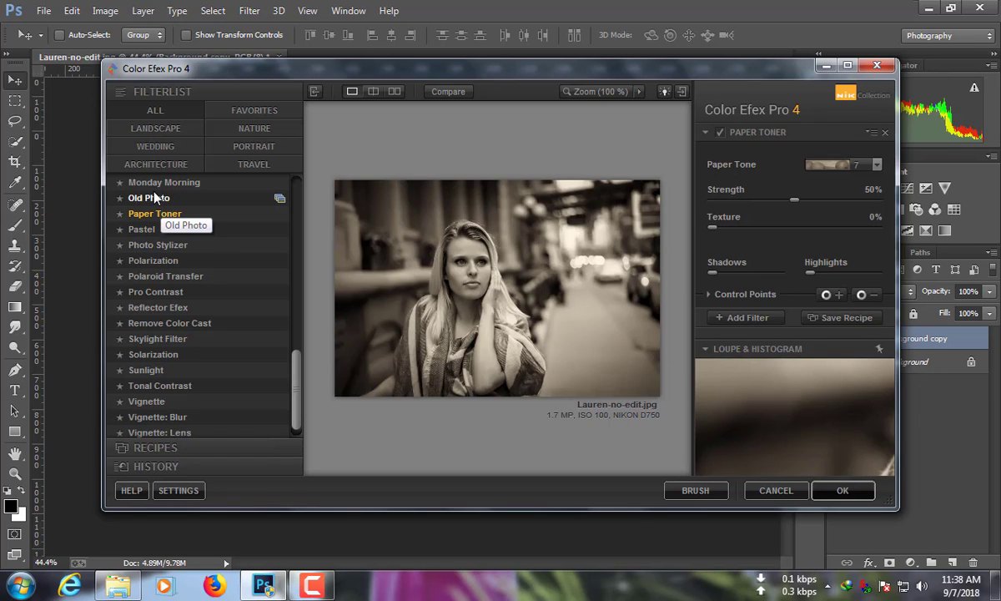
{"action": "left_click", "coordinate": [152, 197]}
{"action": "left_click", "coordinate": [154, 182]}
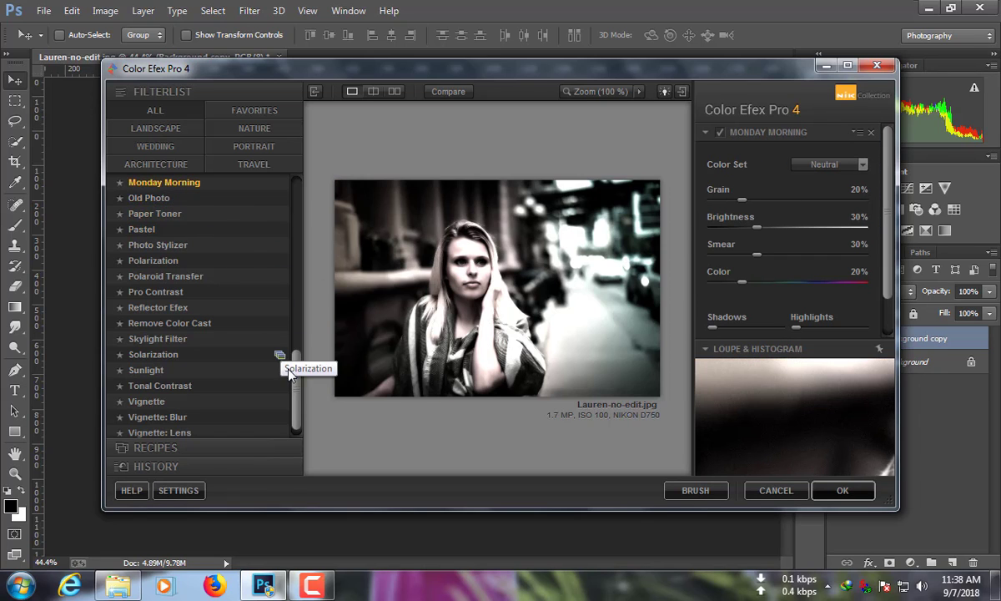
Preview the Midnight, Low Key, Levels & Curves, Ink, Infrared Film and Indian Summer filters on the portrait
{"action": "left_click_drag", "start_coordinate": [301, 384], "coordinate": [296, 331]}
{"action": "scroll", "coordinate": [158, 351], "scroll_direction": "up", "scroll_amount": 1}
{"action": "left_click", "coordinate": [147, 352]}
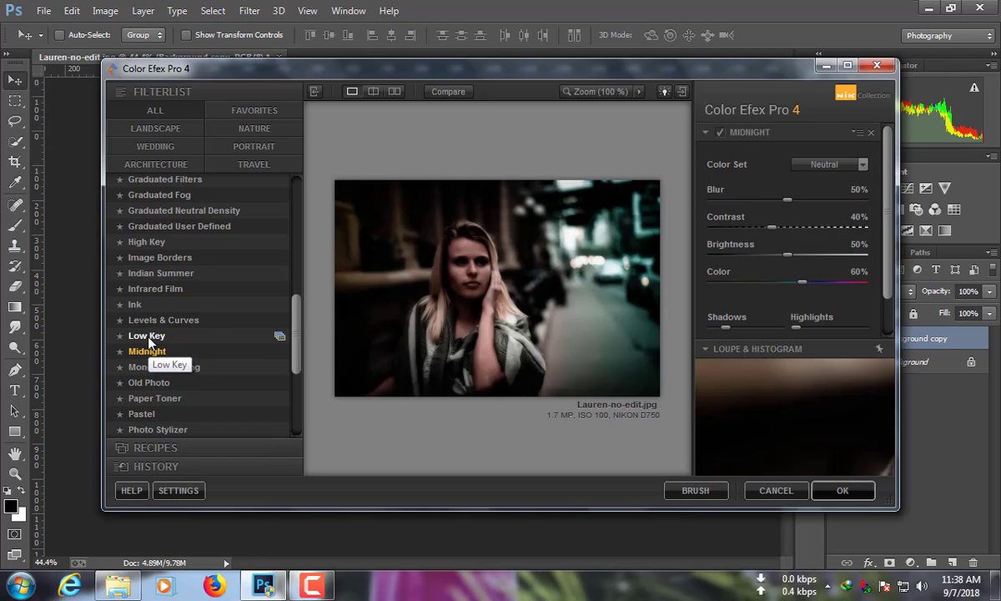
{"action": "left_click", "coordinate": [147, 336]}
{"action": "left_click", "coordinate": [148, 320]}
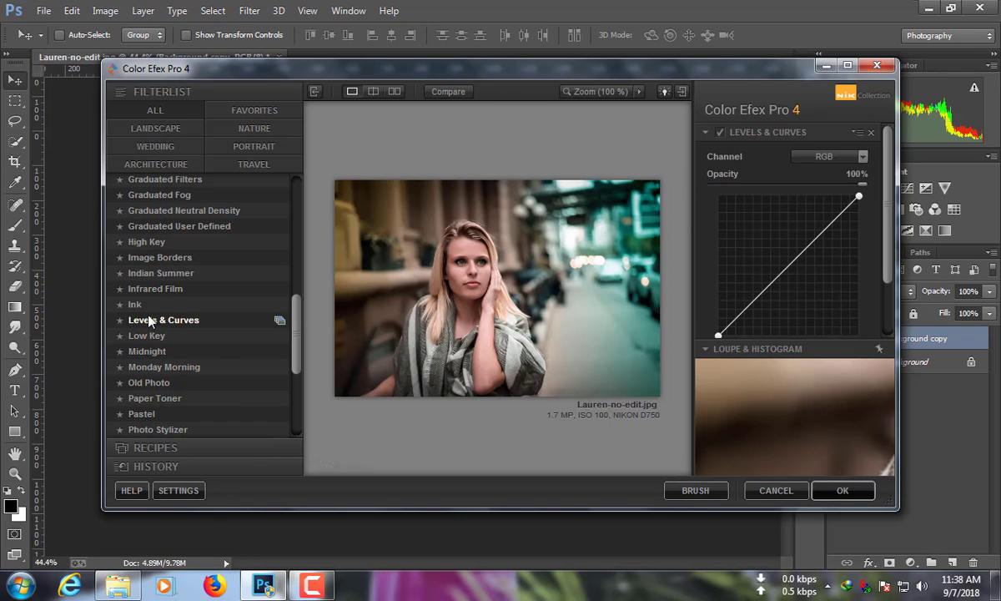
{"action": "left_click", "coordinate": [140, 305]}
{"action": "left_click", "coordinate": [146, 289]}
{"action": "left_click", "coordinate": [150, 273]}
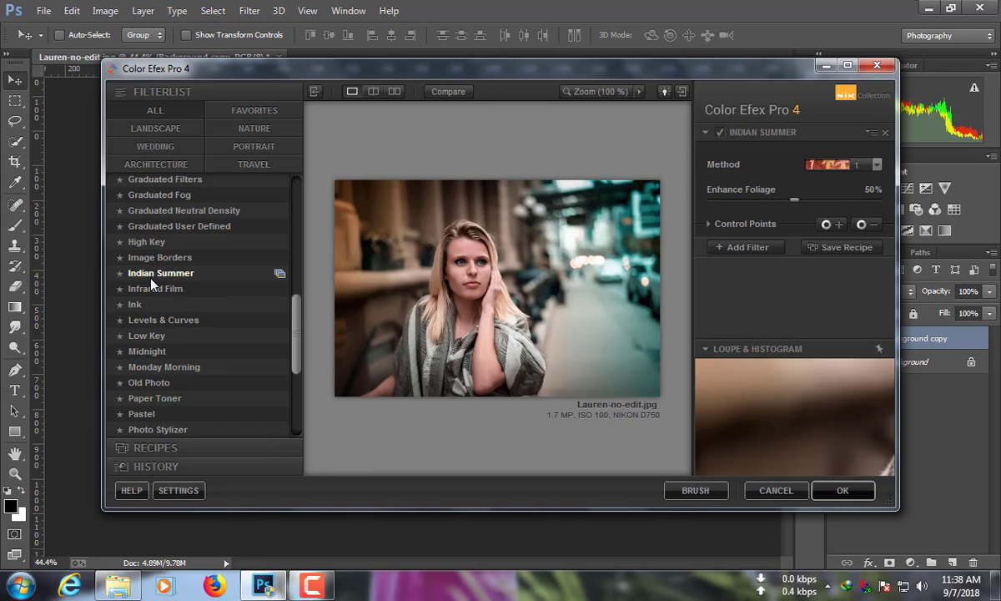
Preview the Image Borders and High Key filters, followed by the graduated filters, on the portrait
{"action": "left_click", "coordinate": [157, 258]}
{"action": "left_click", "coordinate": [144, 242]}
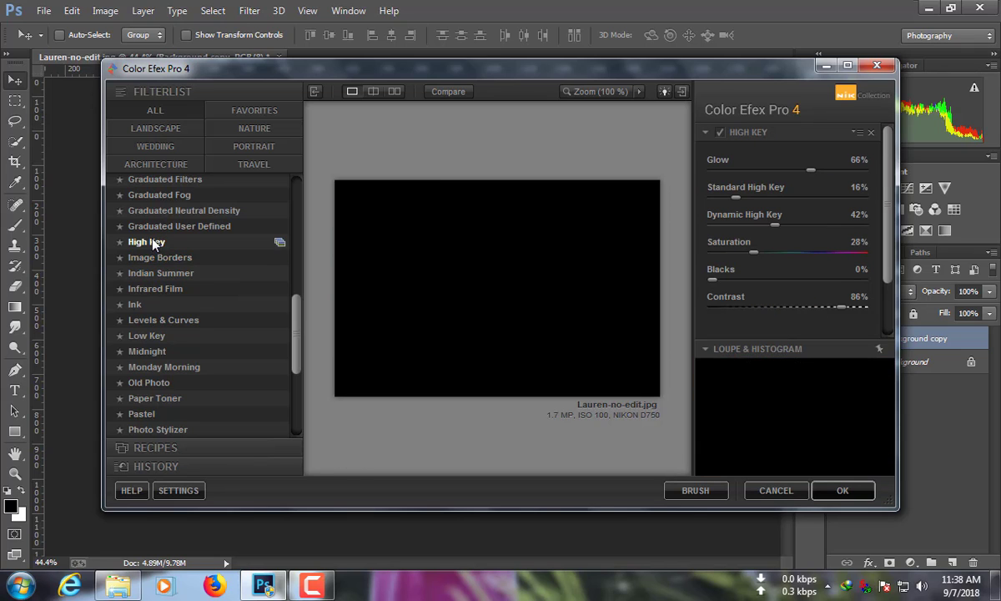
{"action": "left_click", "coordinate": [154, 226]}
{"action": "left_click", "coordinate": [163, 212]}
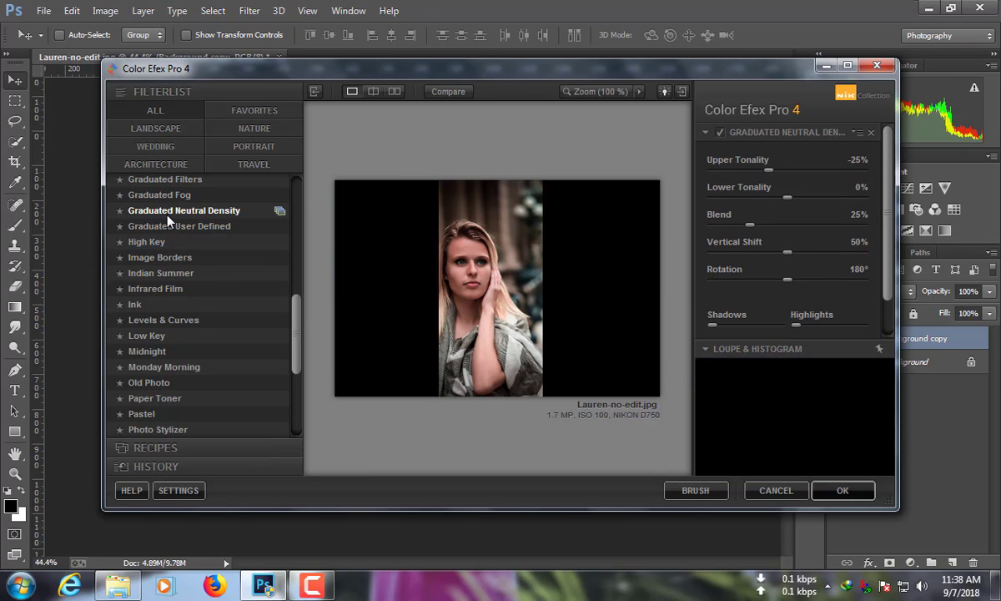
{"action": "left_click", "coordinate": [157, 196]}
{"action": "left_click", "coordinate": [159, 179]}
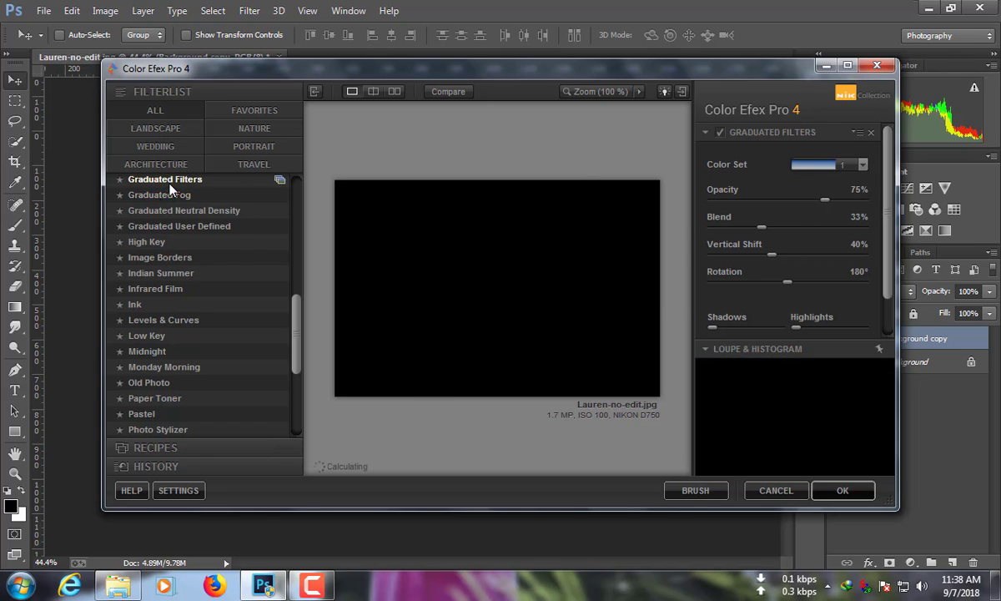
Preview the Foliage, Film Grain and Film Efex filters, including Vintage and Faded, on the portrait
{"action": "scroll", "coordinate": [167, 232], "scroll_direction": "up", "scroll_amount": 4}
{"action": "left_click", "coordinate": [157, 218]}
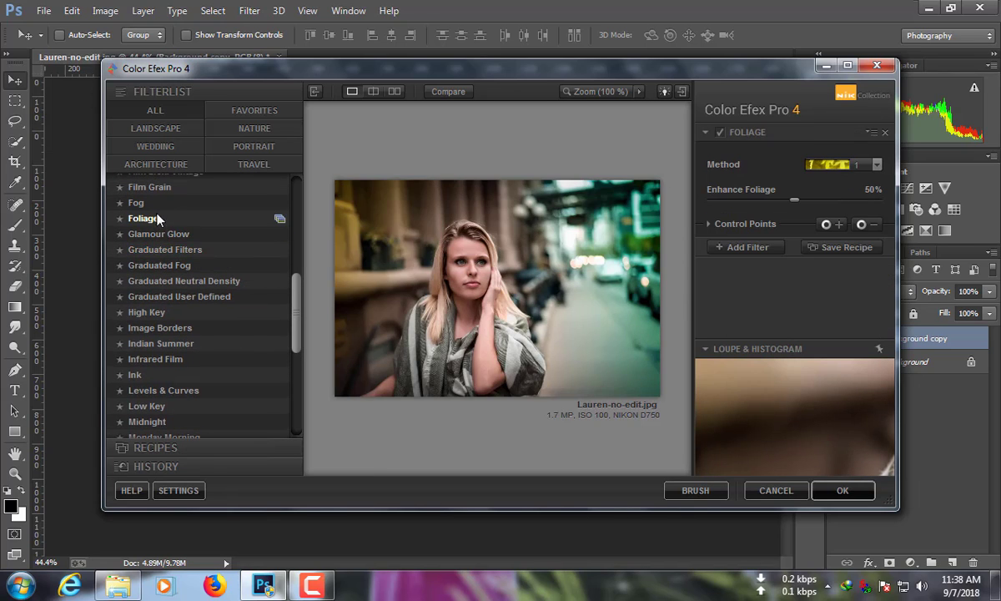
{"action": "left_click", "coordinate": [157, 205]}
{"action": "scroll", "coordinate": [158, 219], "scroll_direction": "up", "scroll_amount": 2}
{"action": "left_click", "coordinate": [166, 195]}
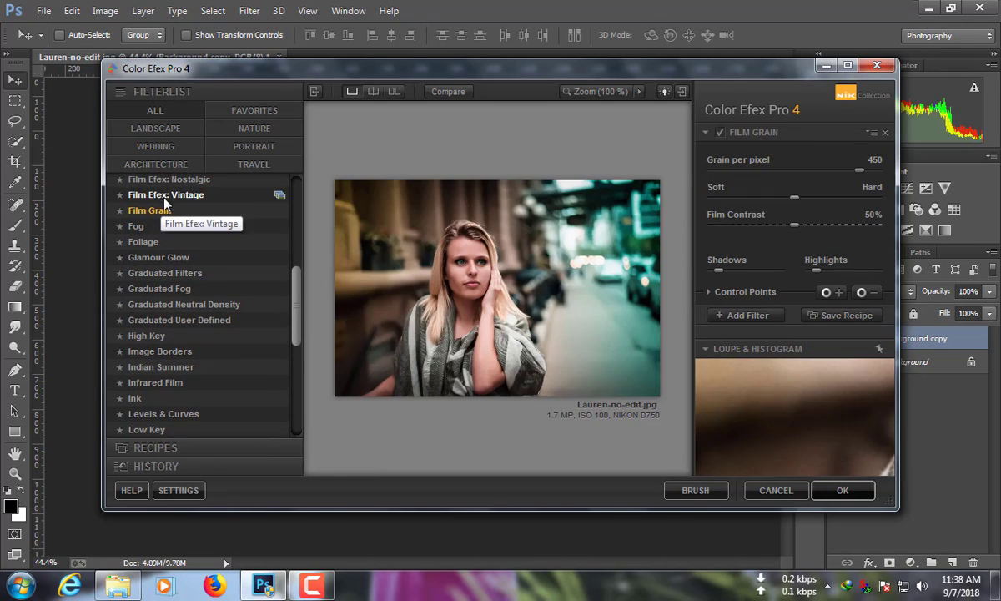
{"action": "scroll", "coordinate": [166, 204], "scroll_direction": "up", "scroll_amount": 3}
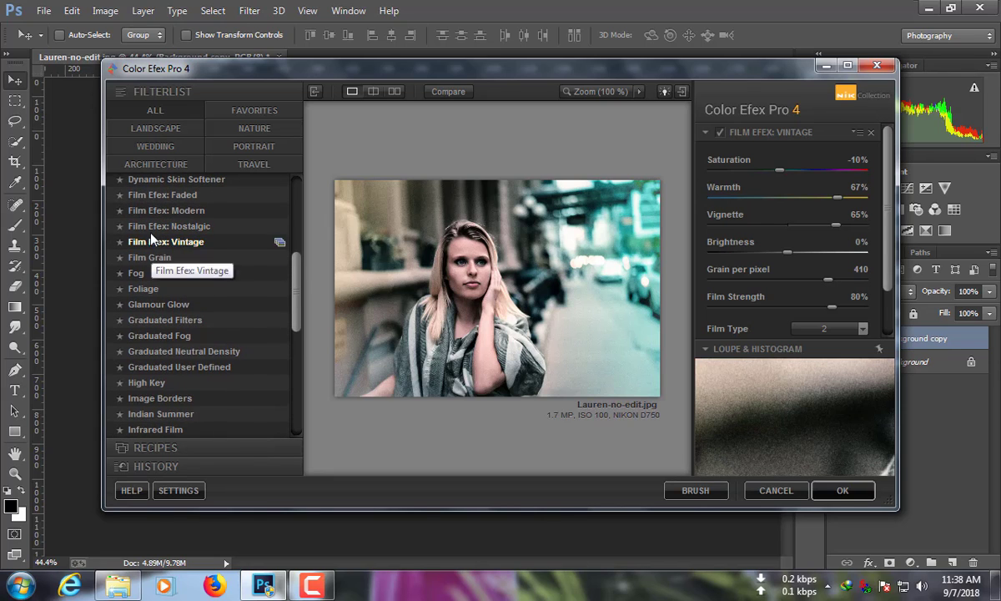
{"action": "left_click", "coordinate": [153, 230]}
{"action": "left_click", "coordinate": [152, 195]}
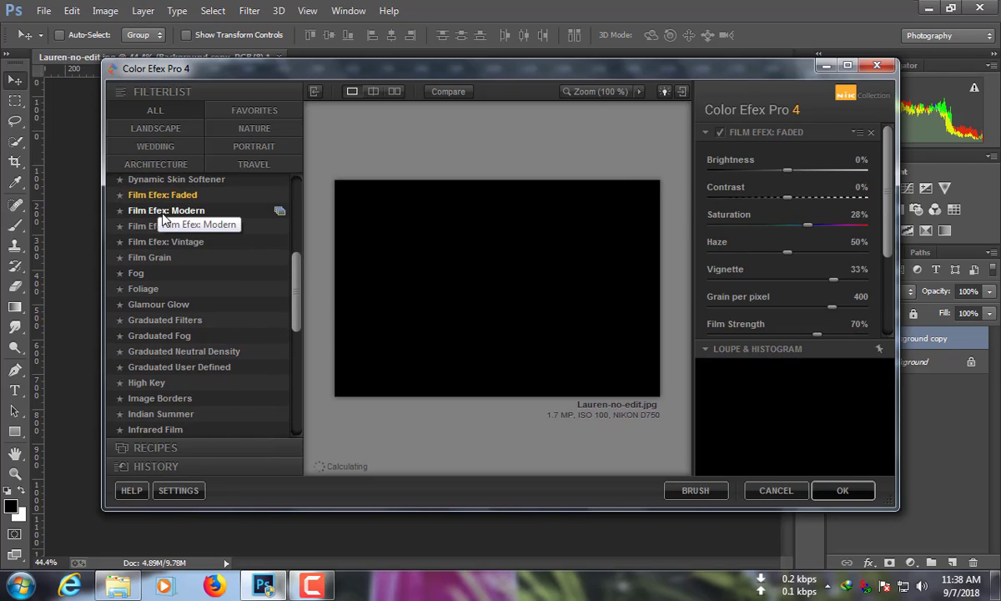
Preview the Dynamic Skin Softener, Duplex, Detail Extractor and Darken / Lighten Center filters on the portrait
{"action": "scroll", "coordinate": [163, 219], "scroll_direction": "up", "scroll_amount": 1}
{"action": "scroll", "coordinate": [150, 219], "scroll_direction": "up", "scroll_amount": 1}
{"action": "left_click", "coordinate": [149, 217]}
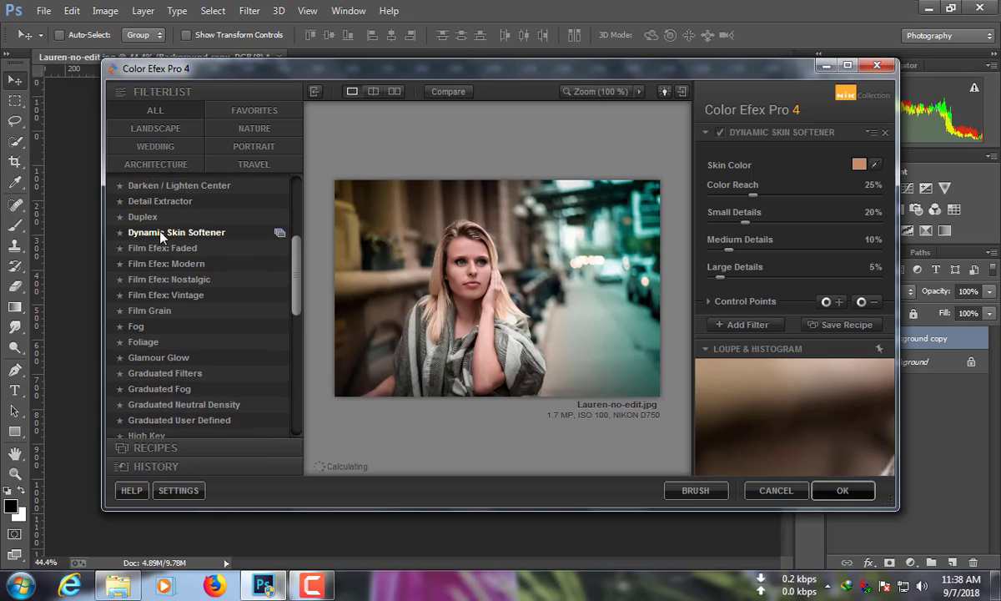
{"action": "scroll", "coordinate": [154, 229], "scroll_direction": "up", "scroll_amount": 1}
{"action": "left_click", "coordinate": [157, 234]}
{"action": "left_click", "coordinate": [155, 219]}
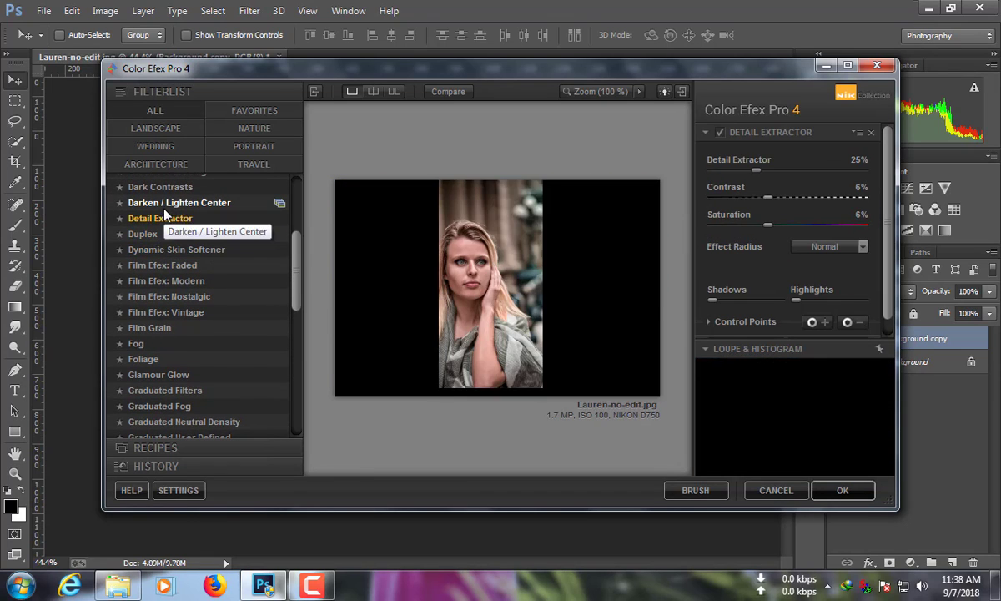
{"action": "left_click", "coordinate": [164, 206]}
Preview the Dark Contrasts, Cross Processing, Cross Balance, Contrast Only, Contrast Color Range and Colorize filters on the portrait
{"action": "scroll", "coordinate": [166, 223], "scroll_direction": "up", "scroll_amount": 3}
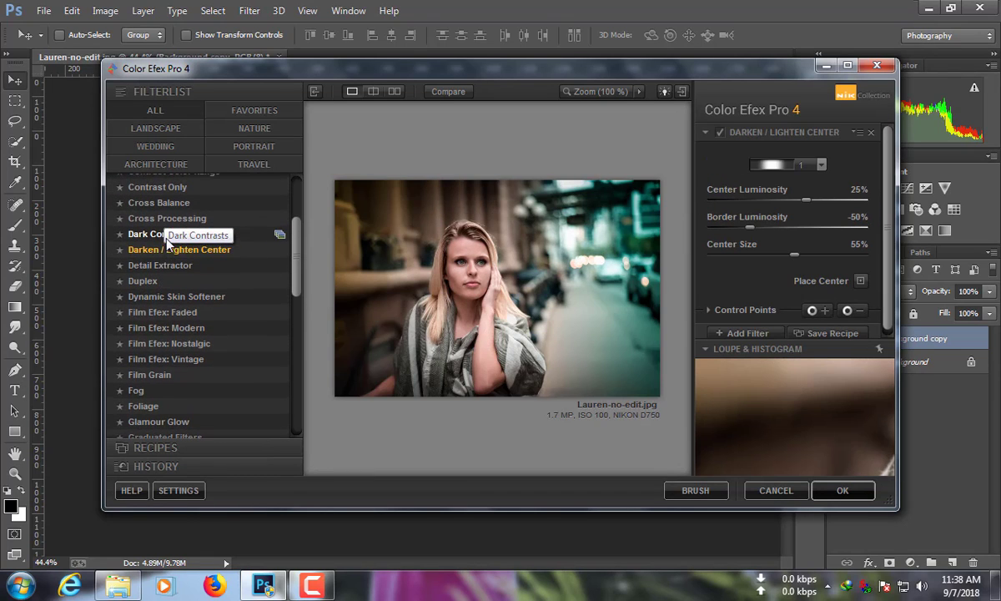
{"action": "left_click", "coordinate": [164, 235]}
{"action": "left_click", "coordinate": [164, 218]}
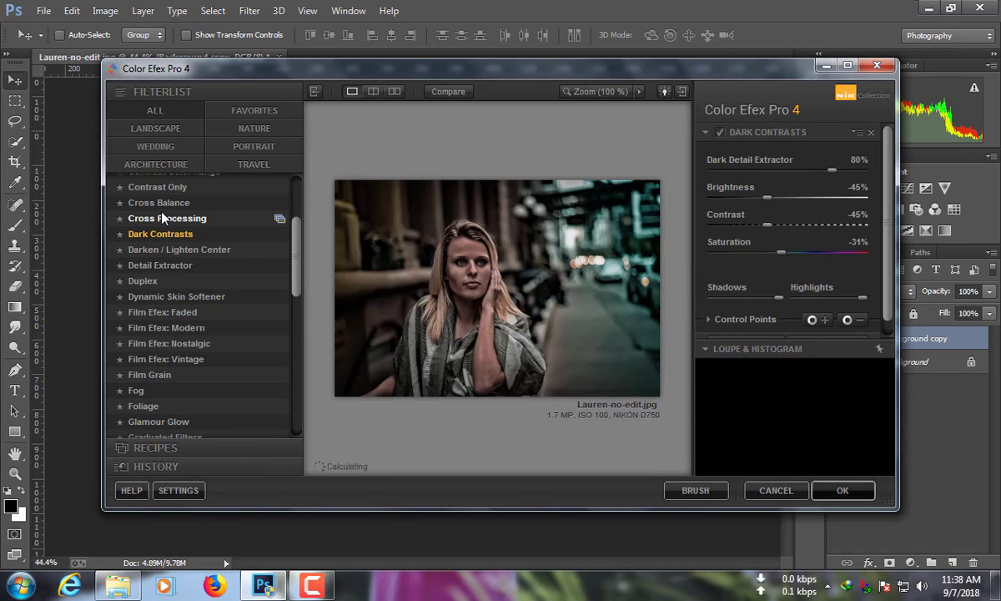
{"action": "left_click", "coordinate": [162, 204]}
{"action": "scroll", "coordinate": [155, 215], "scroll_direction": "up", "scroll_amount": 3}
{"action": "left_click", "coordinate": [155, 218]}
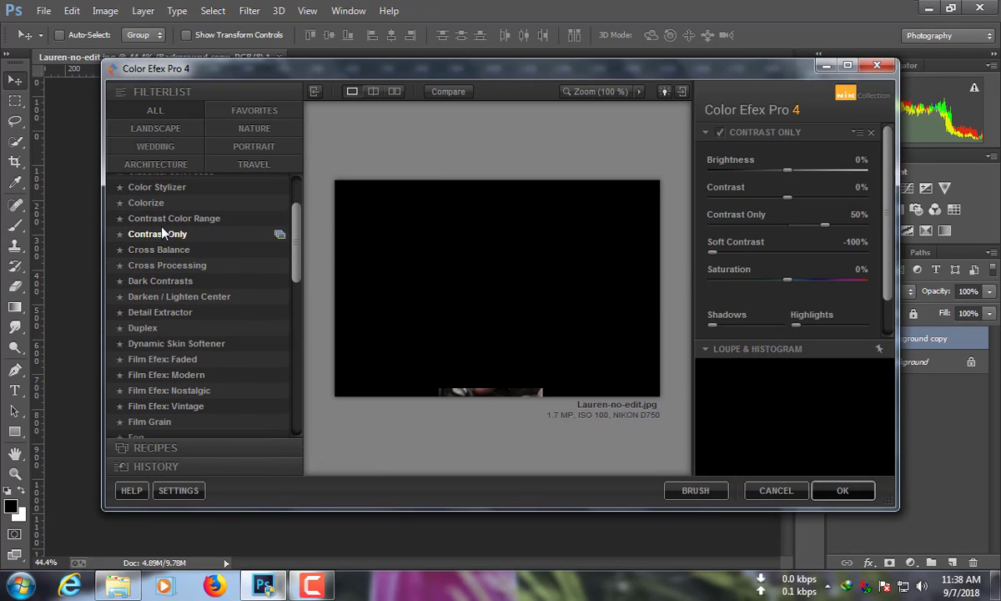
{"action": "left_click", "coordinate": [165, 218]}
{"action": "left_click", "coordinate": [154, 202]}
Preview the filters from Color Stylizer and Brilliance / Warmth through Bleach Bypass and the bi-color filters to B/W Conversion
{"action": "scroll", "coordinate": [156, 213], "scroll_direction": "up", "scroll_amount": 3}
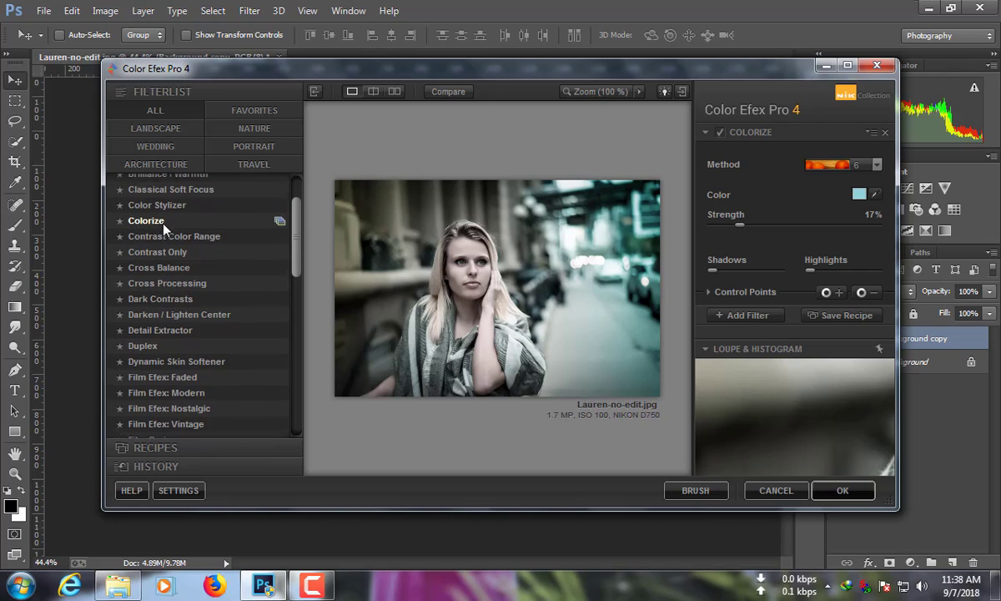
{"action": "left_click", "coordinate": [163, 220]}
{"action": "left_click", "coordinate": [162, 231]}
{"action": "scroll", "coordinate": [159, 234], "scroll_direction": "up", "scroll_amount": 3}
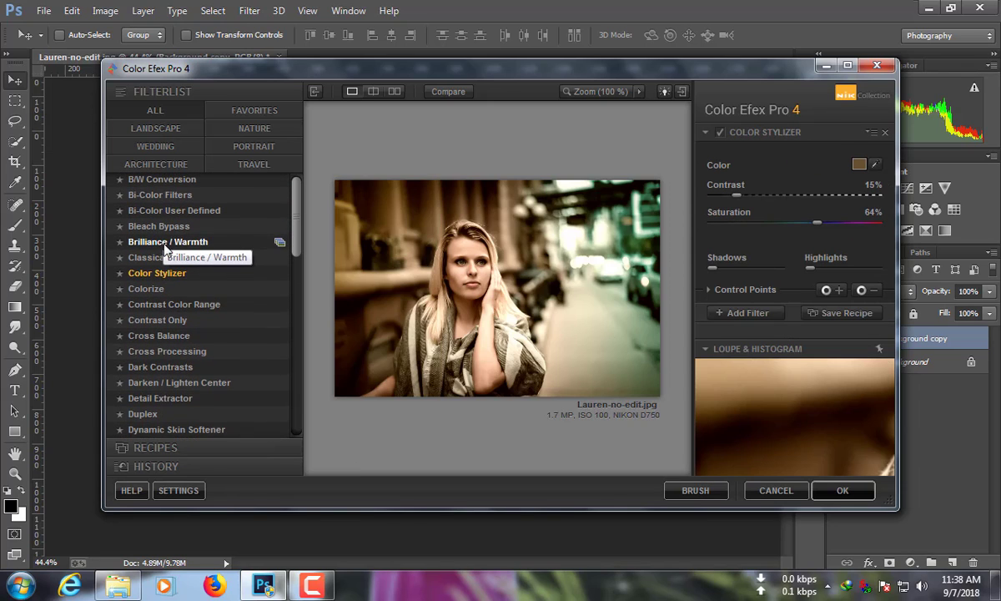
{"action": "left_click", "coordinate": [156, 242]}
{"action": "left_click", "coordinate": [151, 227]}
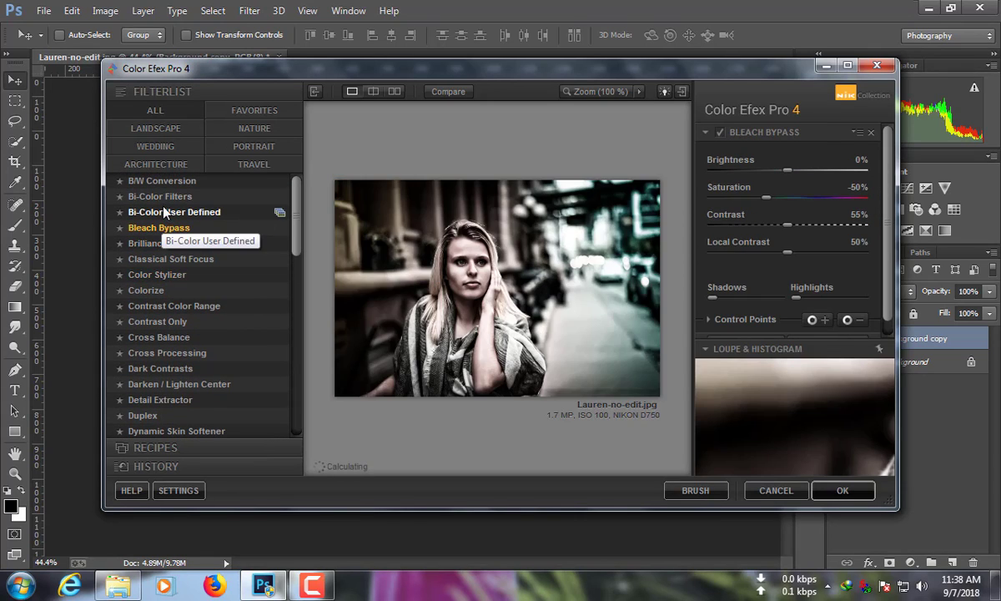
{"action": "left_click", "coordinate": [150, 212]}
{"action": "left_click", "coordinate": [164, 200]}
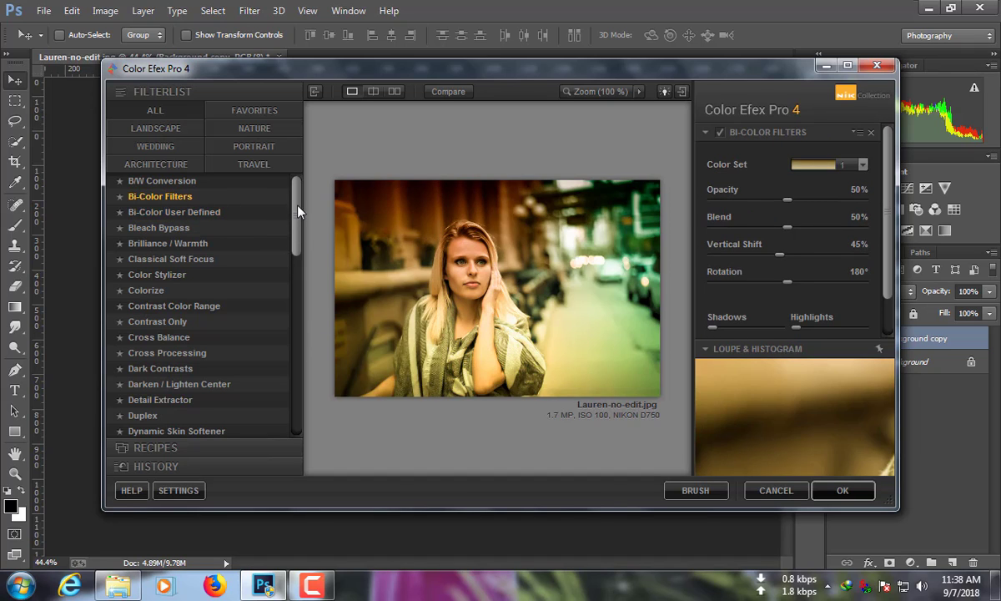
{"action": "left_click", "coordinate": [197, 180]}
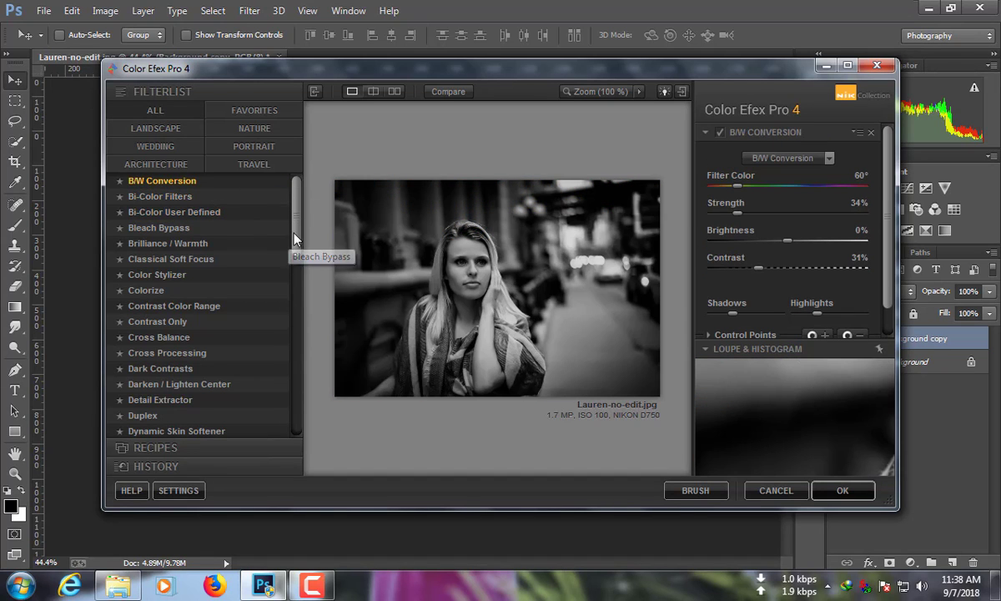
Preview the White Neutralizer, the three vignette filters, Sunlight and Solarization on the portrait
{"action": "left_click_drag", "start_coordinate": [294, 250], "coordinate": [297, 434]}
{"action": "left_click", "coordinate": [164, 430]}
{"action": "left_click", "coordinate": [170, 414]}
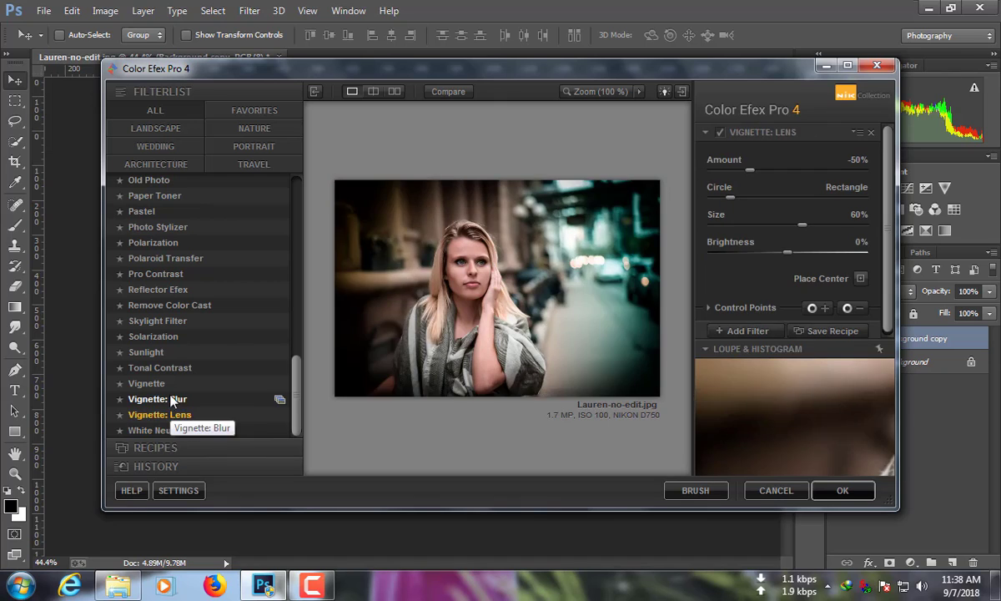
{"action": "left_click", "coordinate": [167, 399]}
{"action": "left_click", "coordinate": [166, 383]}
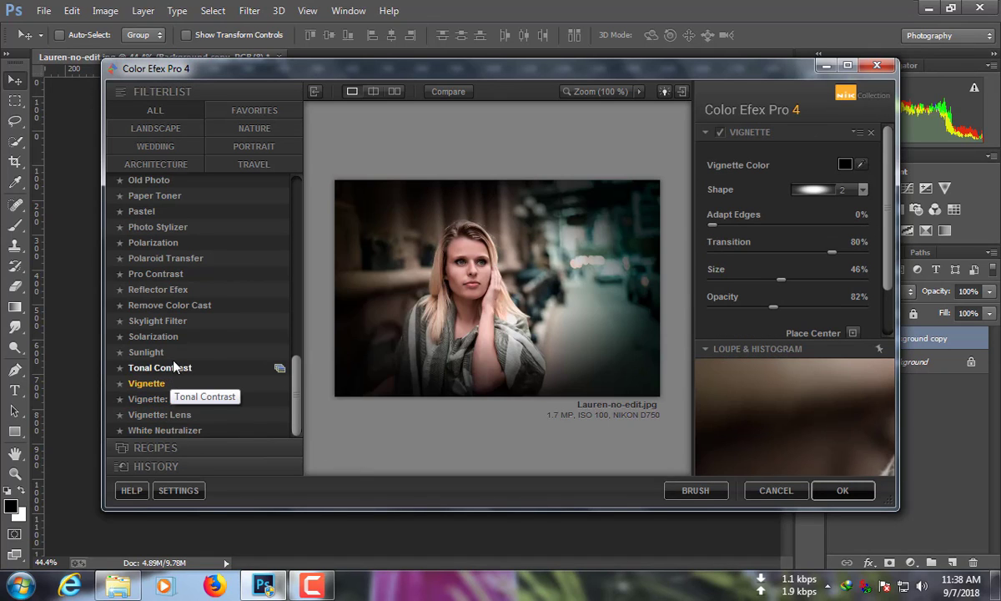
{"action": "left_click", "coordinate": [155, 351]}
{"action": "left_click", "coordinate": [171, 337]}
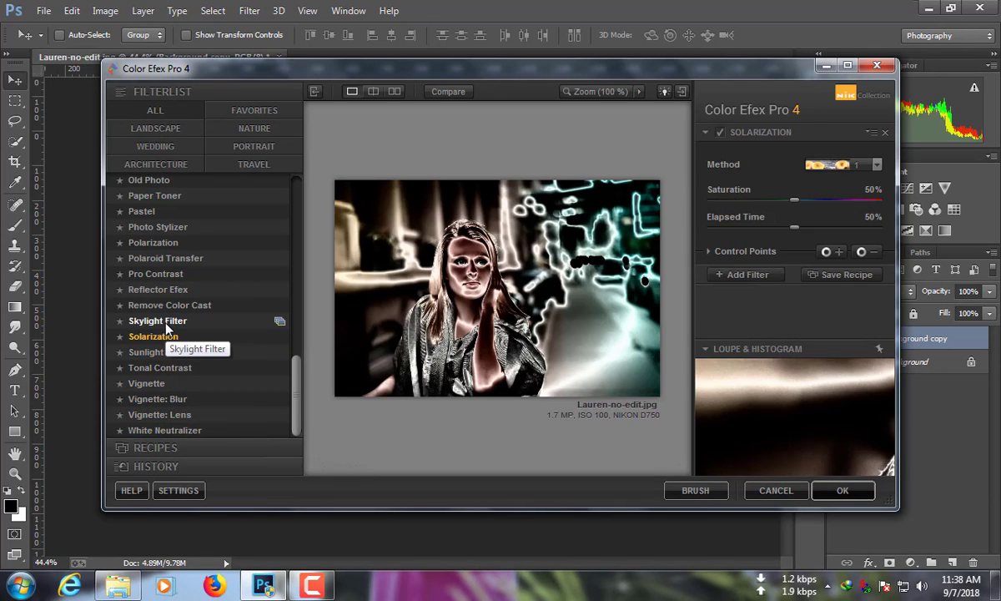
Compare the Skylight Filter, Remove Color Cast, Reflector Efex, Pro Contrast and Polaroid Transfer looks on the portrait
{"action": "left_click", "coordinate": [168, 320]}
{"action": "left_click", "coordinate": [167, 307]}
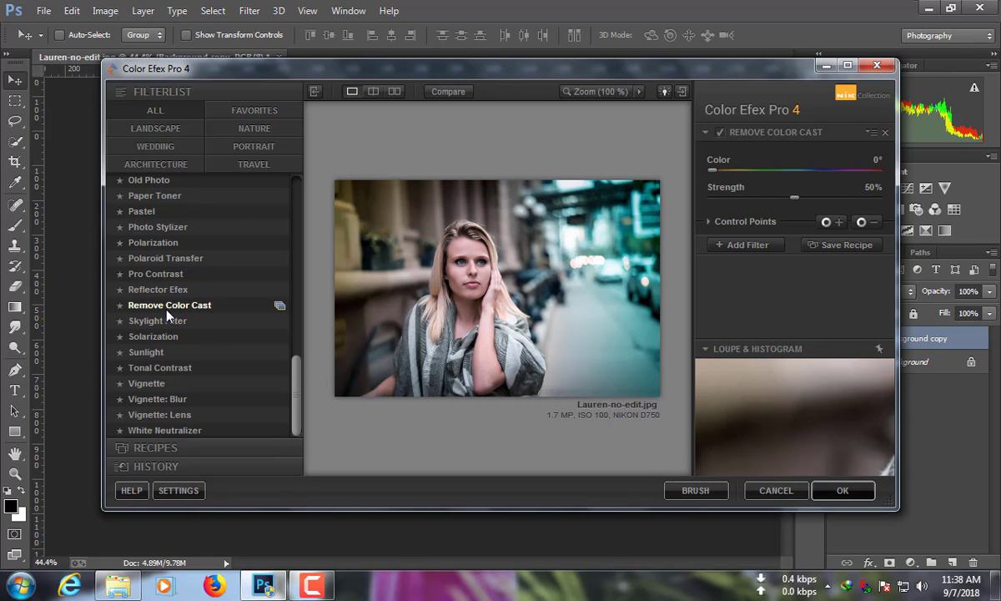
{"action": "left_click", "coordinate": [154, 288]}
{"action": "left_click", "coordinate": [153, 274]}
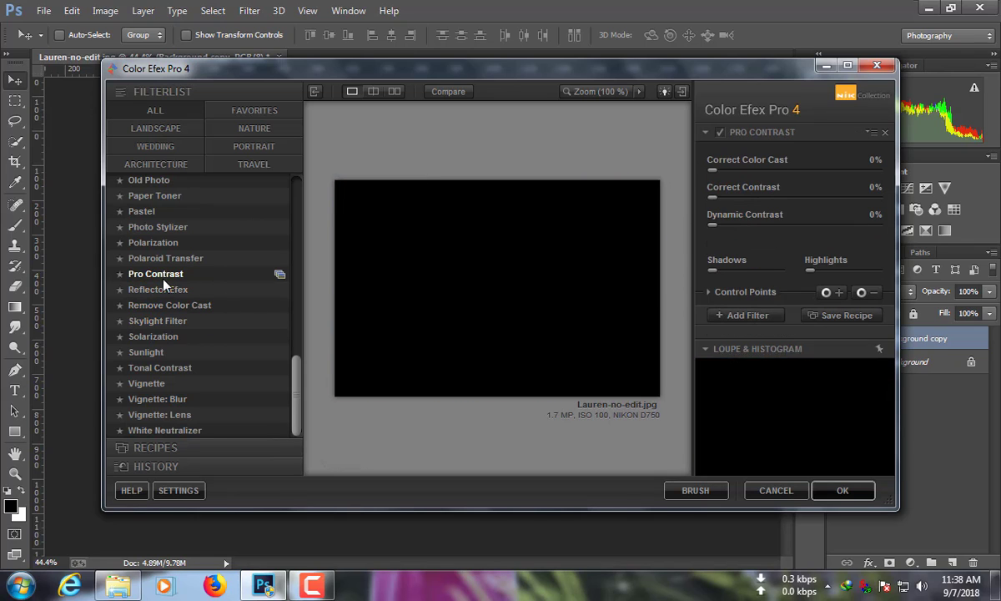
{"action": "left_click", "coordinate": [167, 261]}
Choose the Polarization filter, keep its Rotate and Strength settings as they are, and apply it to the portrait
{"action": "left_click", "coordinate": [156, 243]}
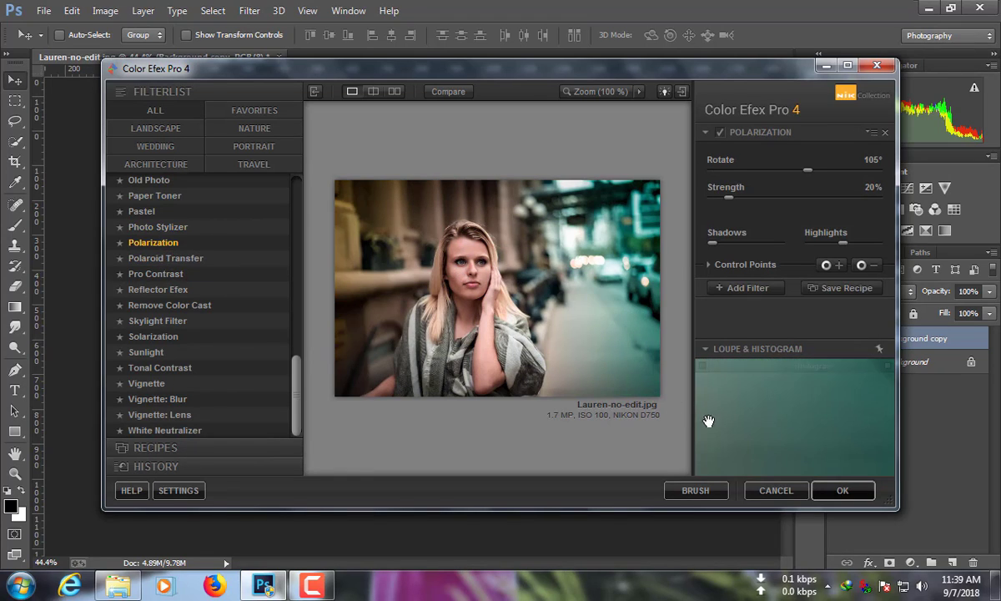
{"action": "left_click", "coordinate": [844, 492]}
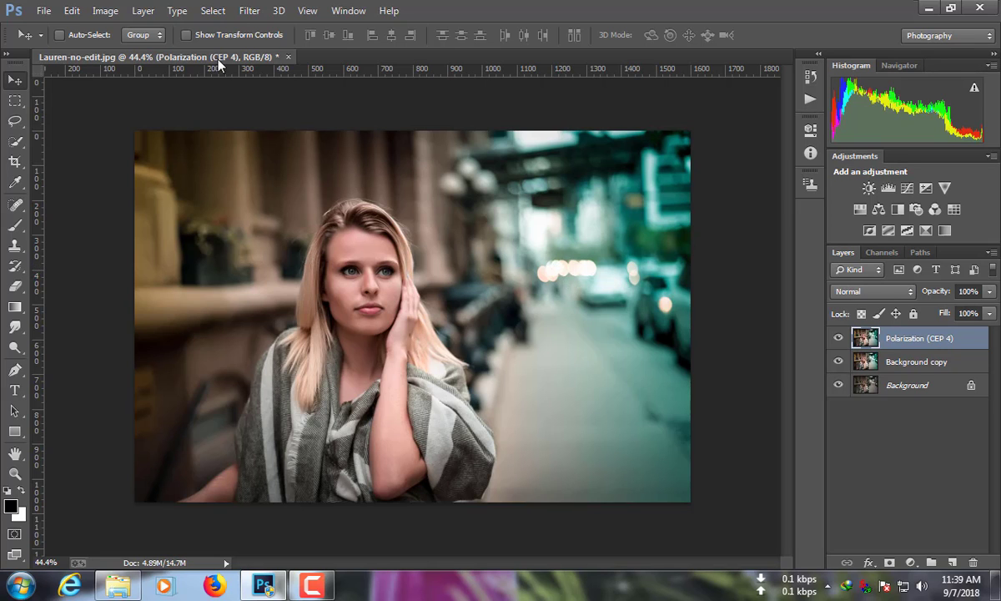
Float the portrait in its own window and open sun_PNG13434.png from the Fanil folder
{"action": "left_click_drag", "start_coordinate": [237, 65], "coordinate": [417, 88]}
{"action": "double_click", "coordinate": [150, 168]}
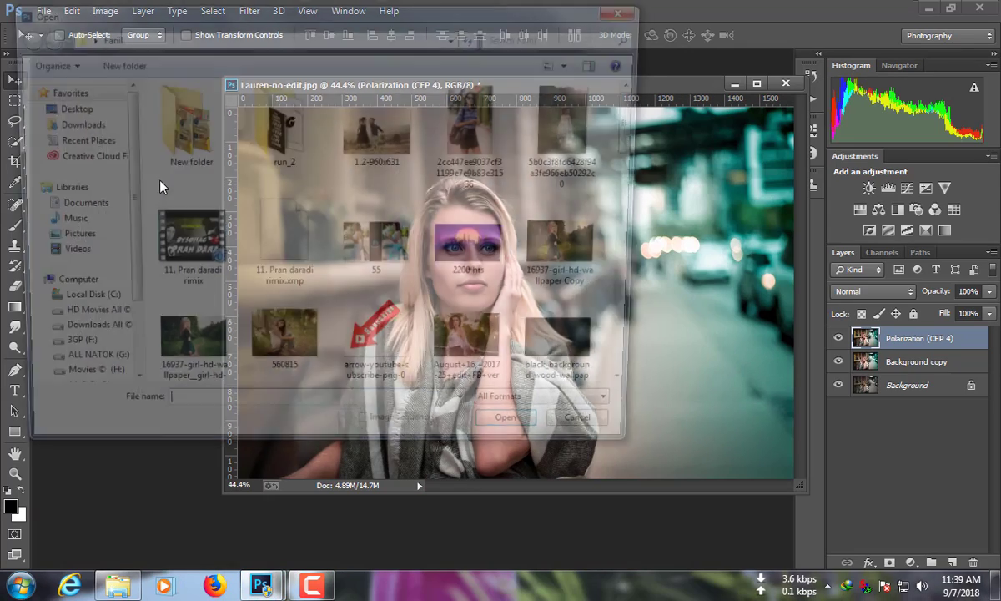
{"action": "left_click", "coordinate": [183, 242]}
{"action": "scroll", "coordinate": [250, 250], "scroll_direction": "down", "scroll_amount": 5}
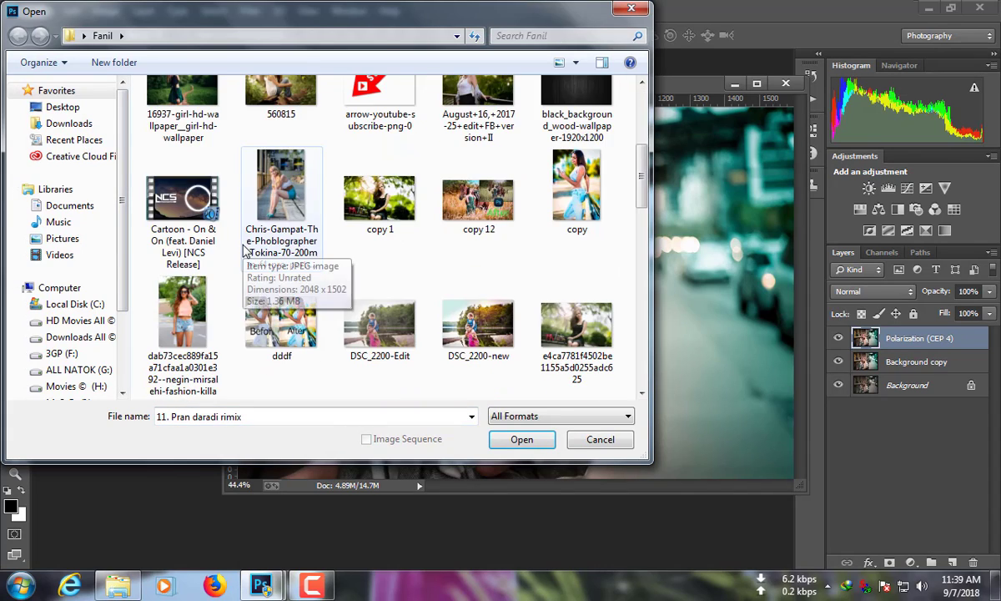
{"action": "scroll", "coordinate": [246, 257], "scroll_direction": "down", "scroll_amount": 5}
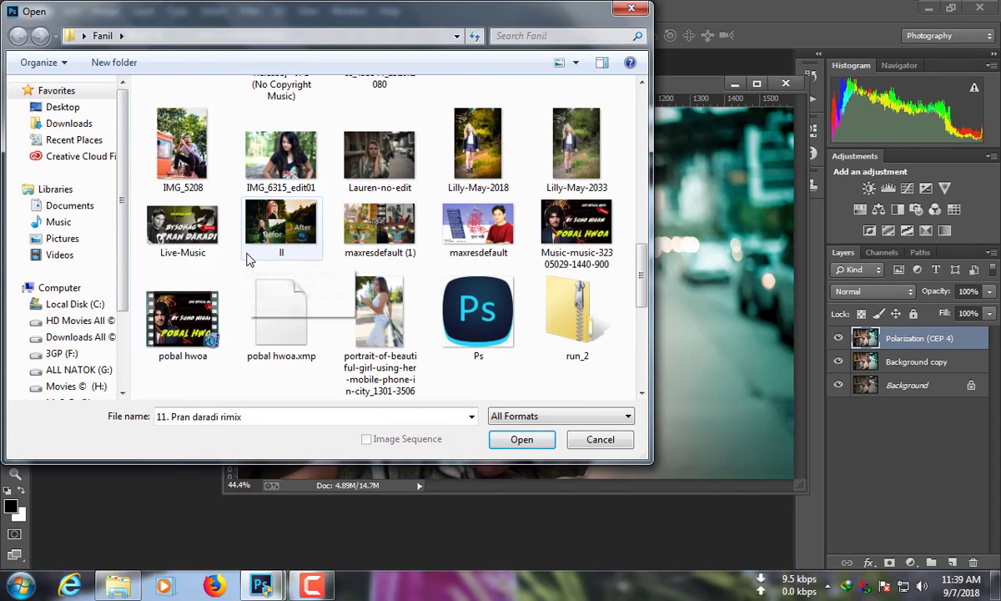
{"action": "scroll", "coordinate": [247, 259], "scroll_direction": "down", "scroll_amount": 3}
{"action": "double_click", "coordinate": [464, 215]}
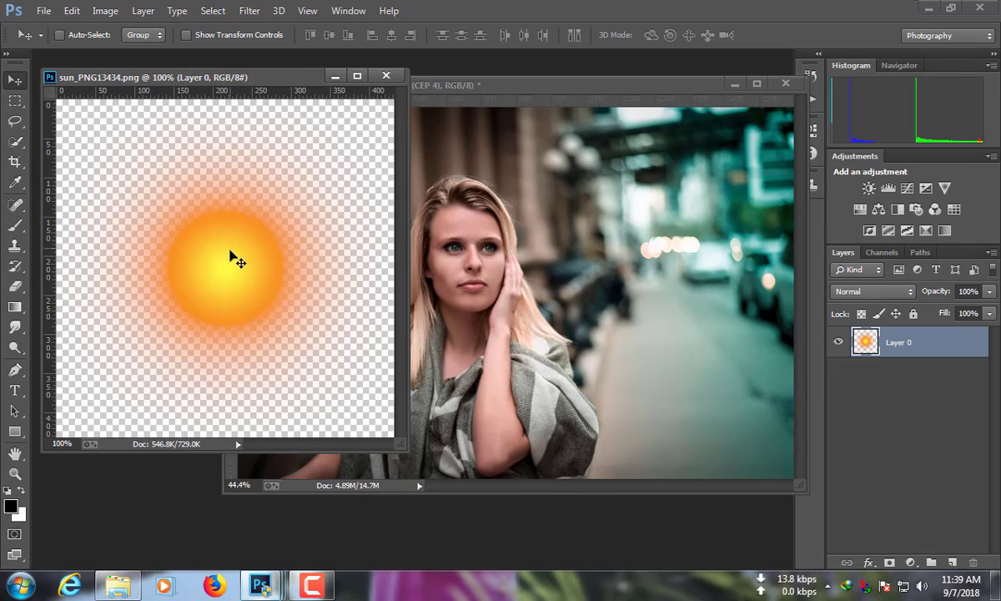
Copy the sun onto the portrait as a new layer, close the sun file and dock the portrait window again
{"action": "left_click_drag", "start_coordinate": [478, 259], "coordinate": [472, 260]}
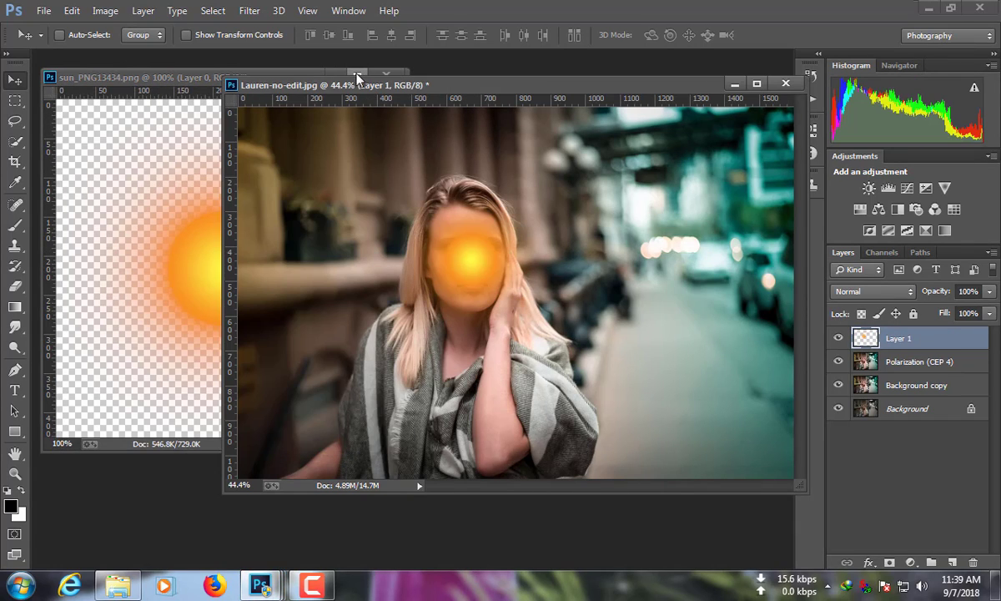
{"action": "left_click", "coordinate": [386, 74]}
{"action": "left_click_drag", "start_coordinate": [415, 86], "coordinate": [349, 55]}
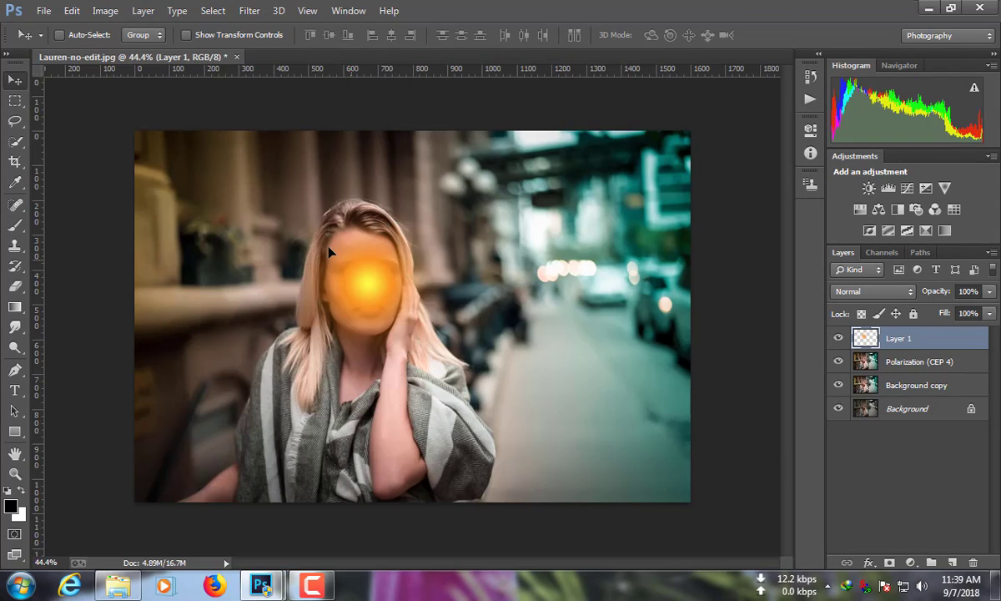
Move the sun over the wall in the portrait's upper-left area and enlarge it to more than double its size
{"action": "left_click_drag", "start_coordinate": [329, 252], "coordinate": [236, 196]}
{"action": "key", "text": "ctrl+t"}
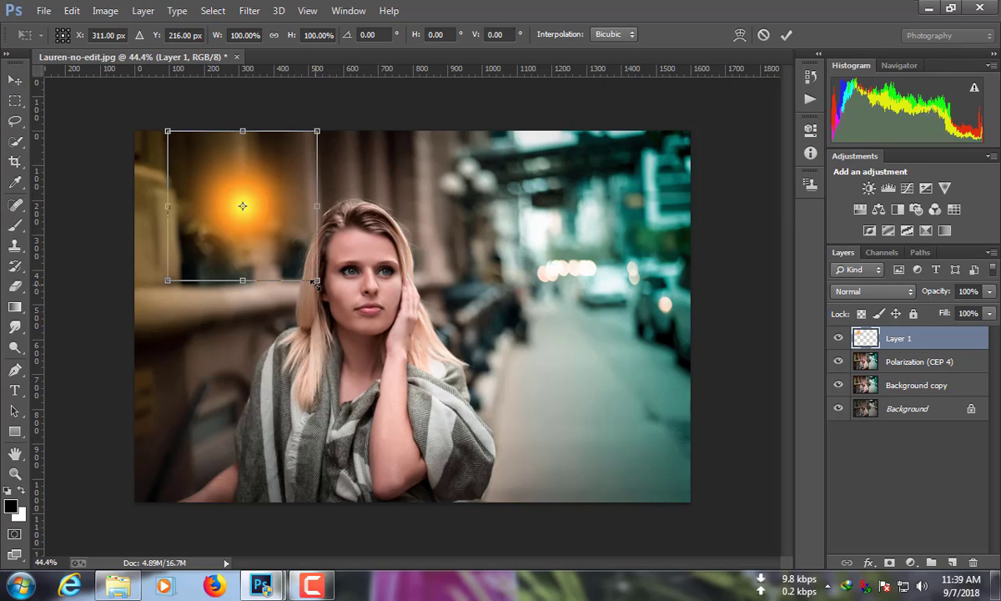
{"action": "left_click_drag", "start_coordinate": [315, 283], "coordinate": [415, 378]}
{"action": "left_click", "coordinate": [786, 35]}
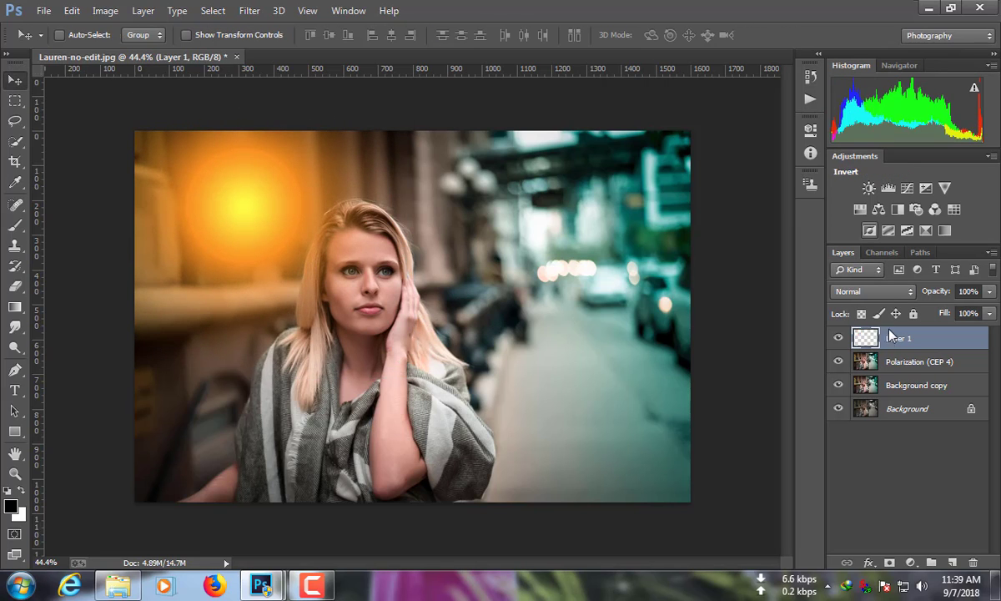
Set the sun layer's blend mode to Soft Light and move the glow up to the picture's upper edge
{"action": "left_click", "coordinate": [876, 292]}
{"action": "left_click", "coordinate": [835, 208]}
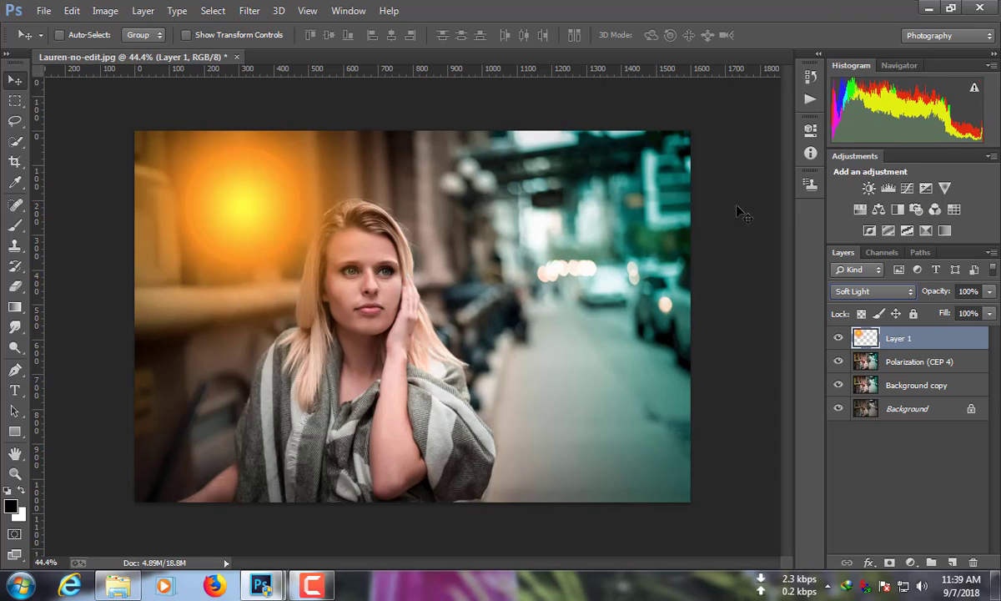
{"action": "left_click_drag", "start_coordinate": [234, 248], "coordinate": [255, 133]}
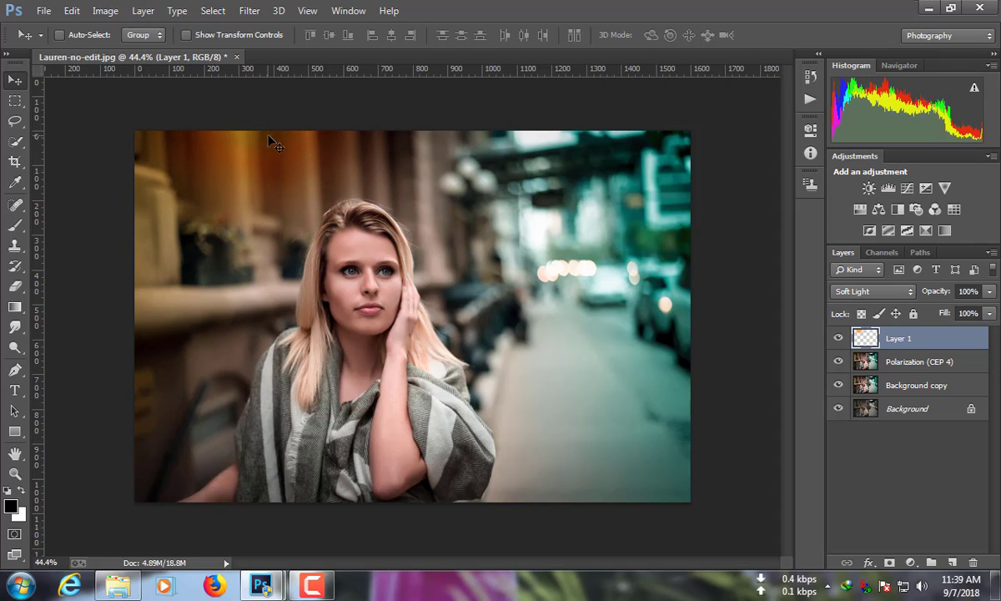
Transform the sun layer, enlarging the glow slightly and placing it over the blurred street lights on the portrait's right side
{"action": "key", "text": "ctrl+t"}
{"action": "mouse_move", "coordinate": [432, 277]}
{"action": "left_mouse_down"}
{"action": "mouse_move", "coordinate": [481, 326]}
{"action": "mouse_move", "coordinate": [440, 285]}
{"action": "left_mouse_up"}
{"action": "left_click_drag", "start_coordinate": [374, 158], "coordinate": [630, 288]}
{"action": "left_click", "coordinate": [786, 35]}
{"action": "key", "text": "ctrl+minus"}
{"action": "key", "text": "ctrl+minus"}
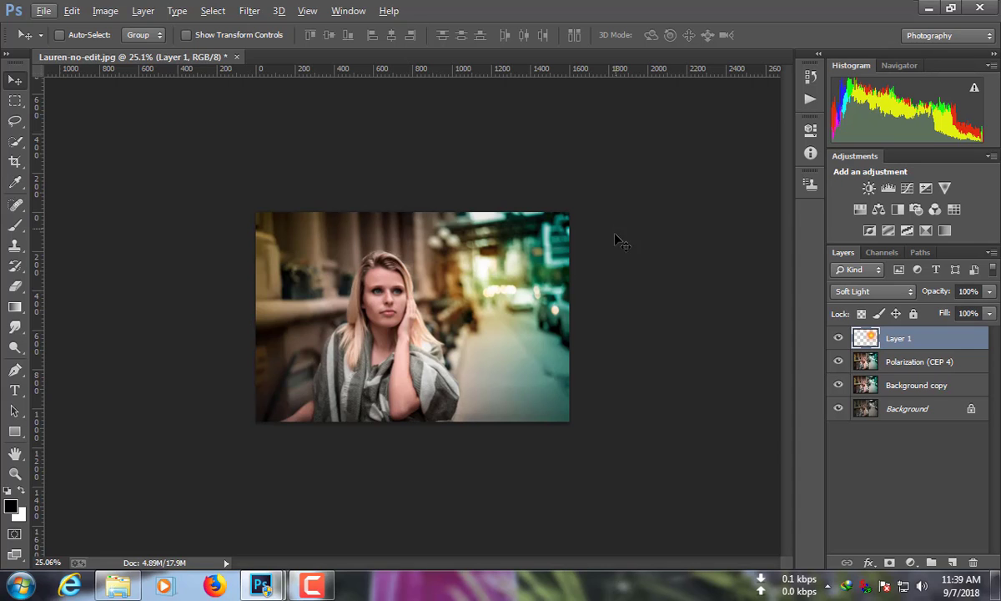
Save the edited portrait as a JPEG copy named Lauren-no-editcopy in the Fanil folder
{"action": "left_click", "coordinate": [42, 11]}
{"action": "left_click", "coordinate": [85, 152]}
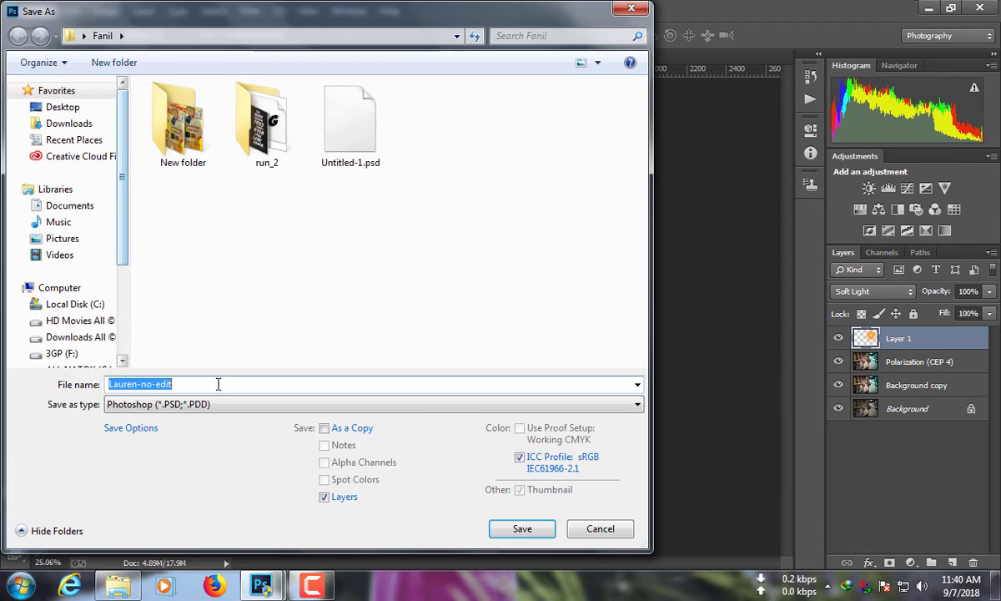
{"action": "left_click", "coordinate": [219, 404]}
{"action": "left_click", "coordinate": [217, 257]}
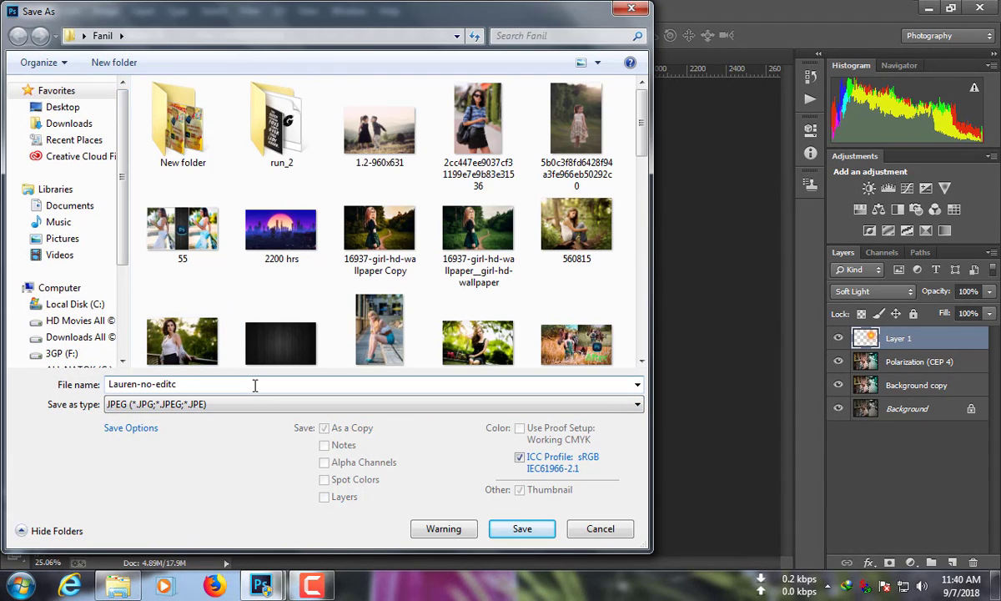
{"action": "left_click", "coordinate": [522, 528]}
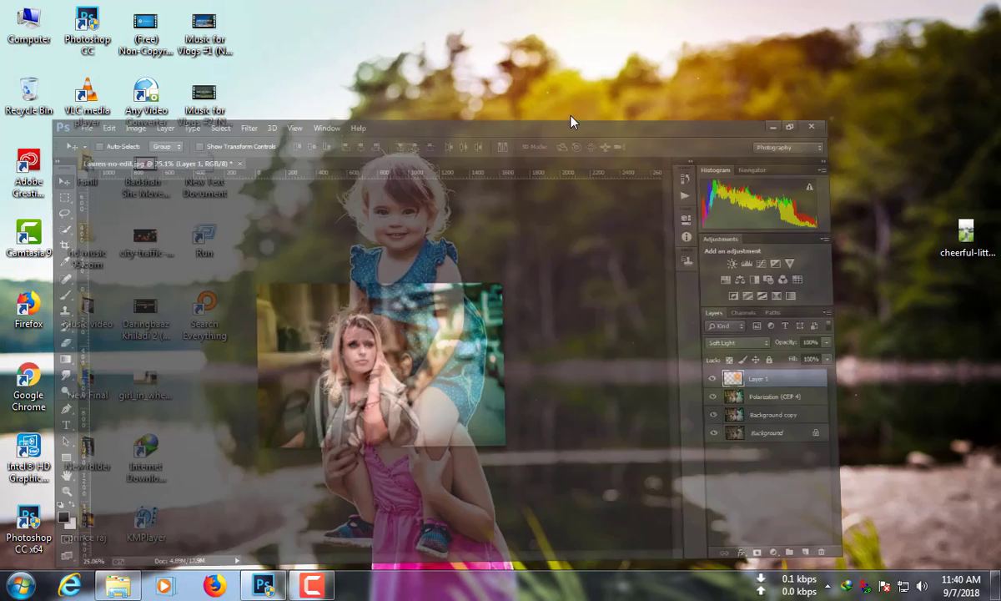
{"action": "right_click", "coordinate": [473, 129]}
{"action": "left_click", "coordinate": [499, 174]}
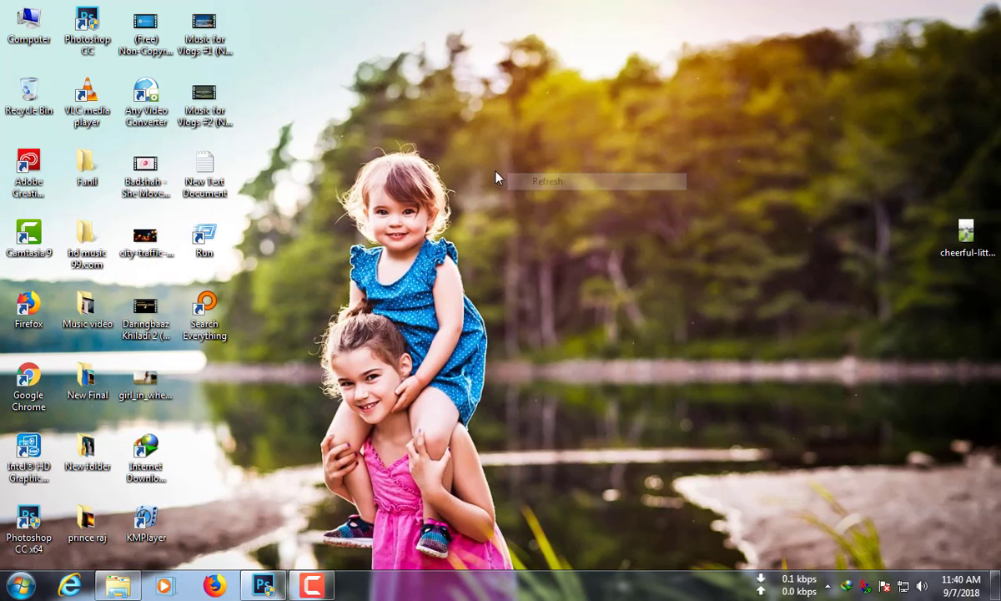
{"action": "right_click", "coordinate": [489, 170]}
{"action": "left_click", "coordinate": [542, 216]}
Open the Fanil folder from the desktop and view the saved Lauren-no-editcopy image
{"action": "double_click", "coordinate": [93, 171]}
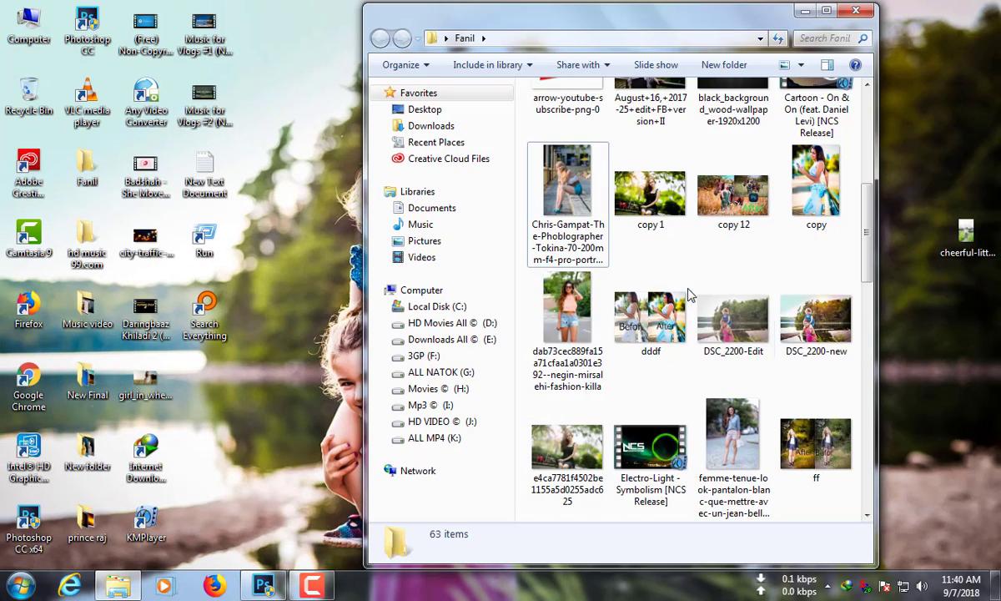
{"action": "left_click", "coordinate": [686, 290]}
{"action": "scroll", "coordinate": [686, 290], "scroll_direction": "down", "scroll_amount": 3}
{"action": "scroll", "coordinate": [696, 289], "scroll_direction": "down", "scroll_amount": 4}
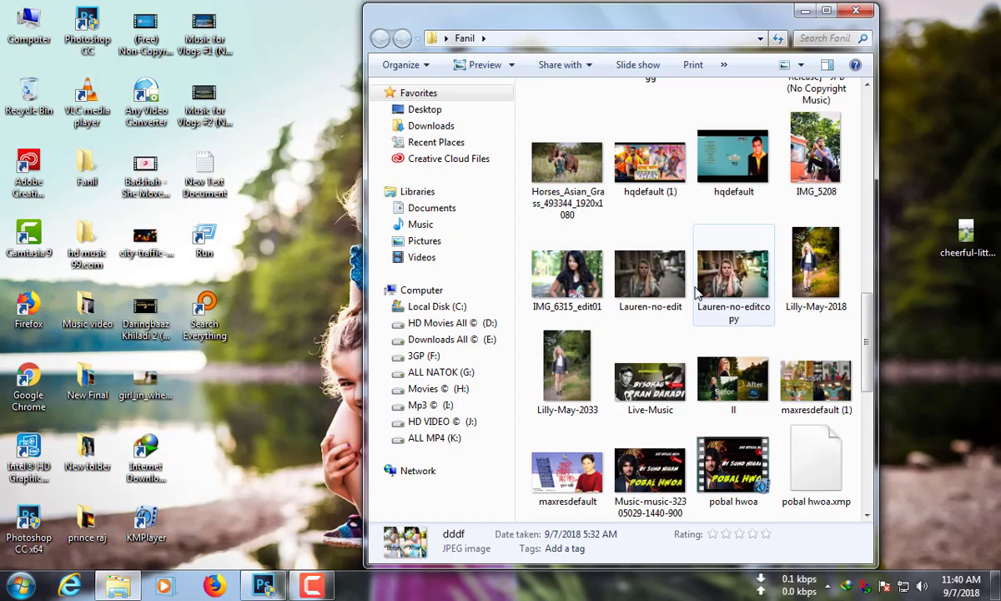
{"action": "double_click", "coordinate": [724, 280]}
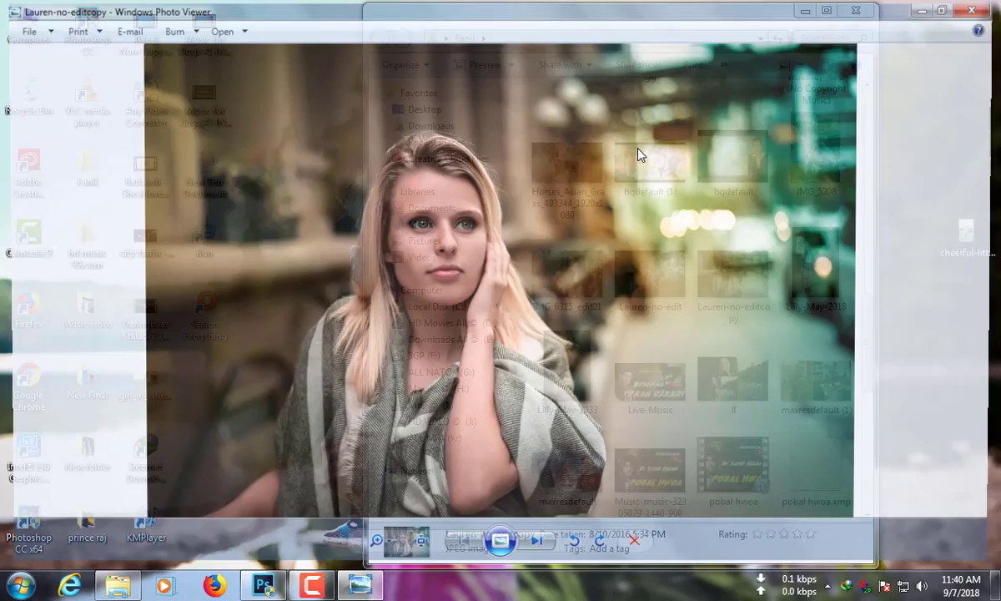
View the original Lauren-no-edit image side by side with the edited copy and minimize the folder window
{"action": "left_click_drag", "start_coordinate": [477, 22], "coordinate": [320, 28]}
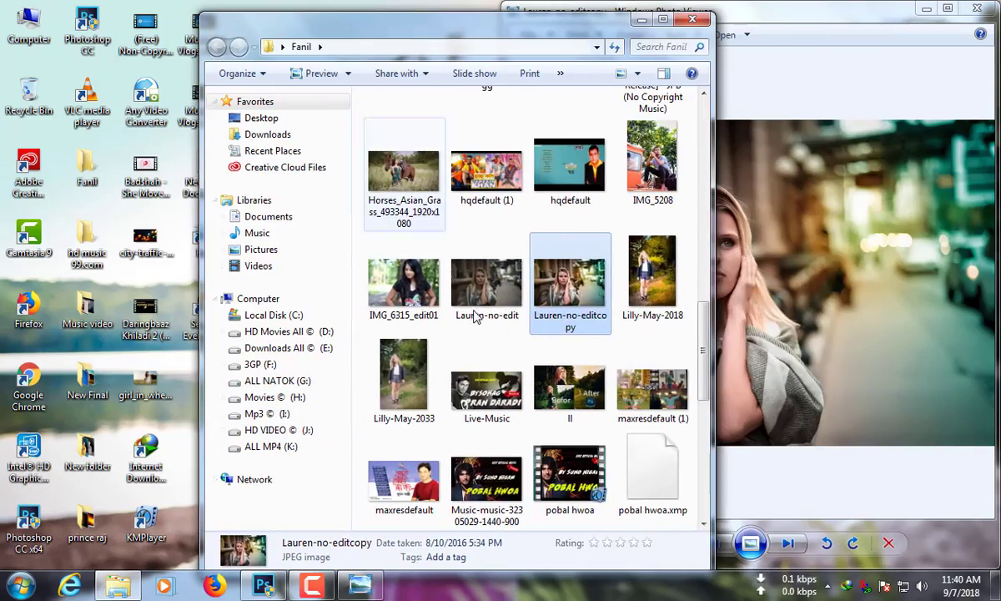
{"action": "double_click", "coordinate": [476, 316]}
{"action": "left_click_drag", "start_coordinate": [632, 8], "coordinate": [1, 126]}
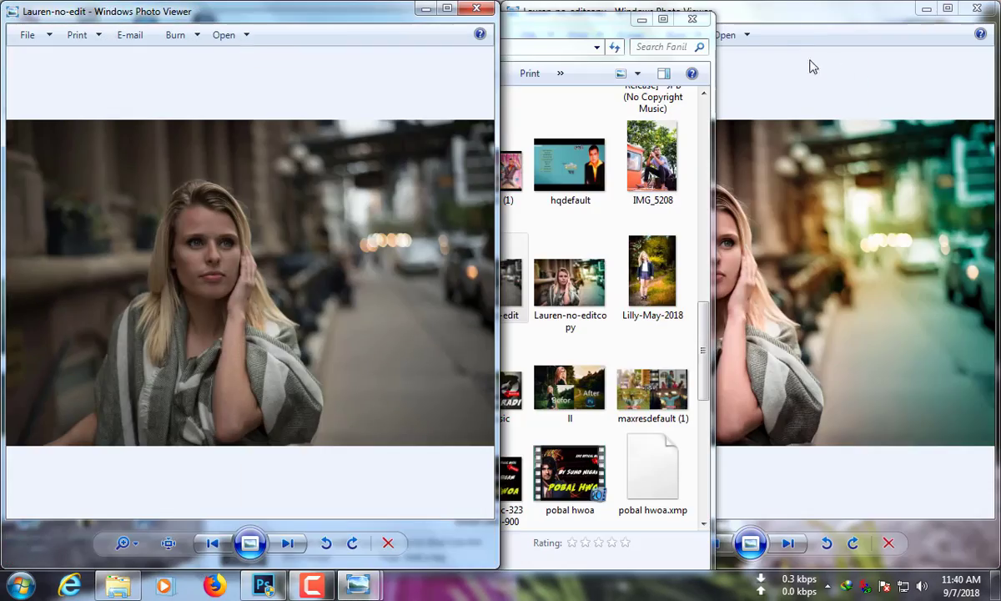
{"action": "left_click", "coordinate": [640, 19]}
Compare the face, skin and background colors up close in the original and edited portraits
{"action": "scroll", "coordinate": [644, 230], "scroll_direction": "up", "scroll_amount": 3}
{"action": "scroll", "coordinate": [205, 242], "scroll_direction": "up", "scroll_amount": 3}
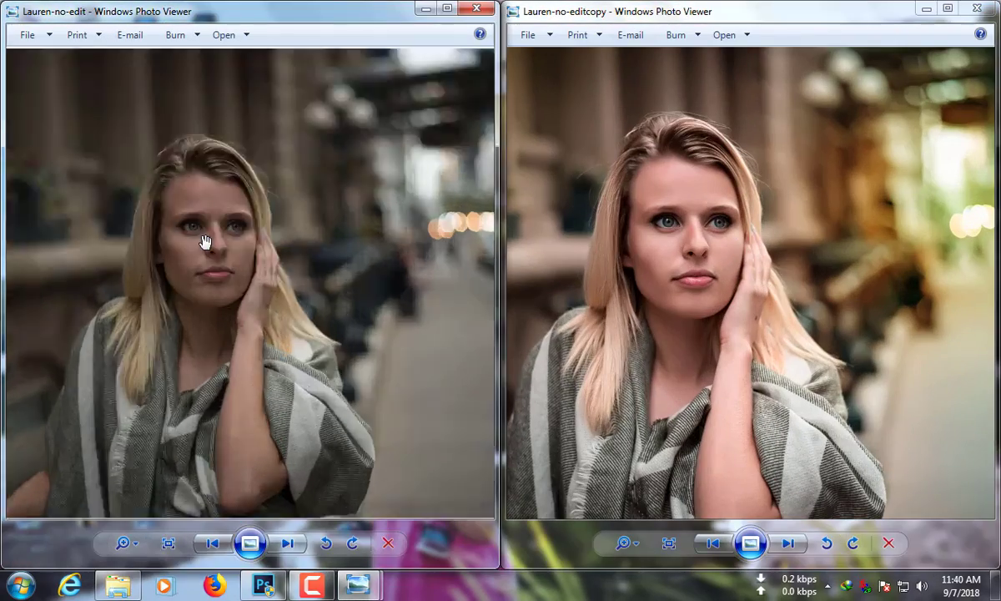
{"action": "scroll", "coordinate": [204, 242], "scroll_direction": "up", "scroll_amount": 2}
{"action": "scroll", "coordinate": [731, 291], "scroll_direction": "up", "scroll_amount": 3}
{"action": "scroll", "coordinate": [725, 331], "scroll_direction": "down", "scroll_amount": 5}
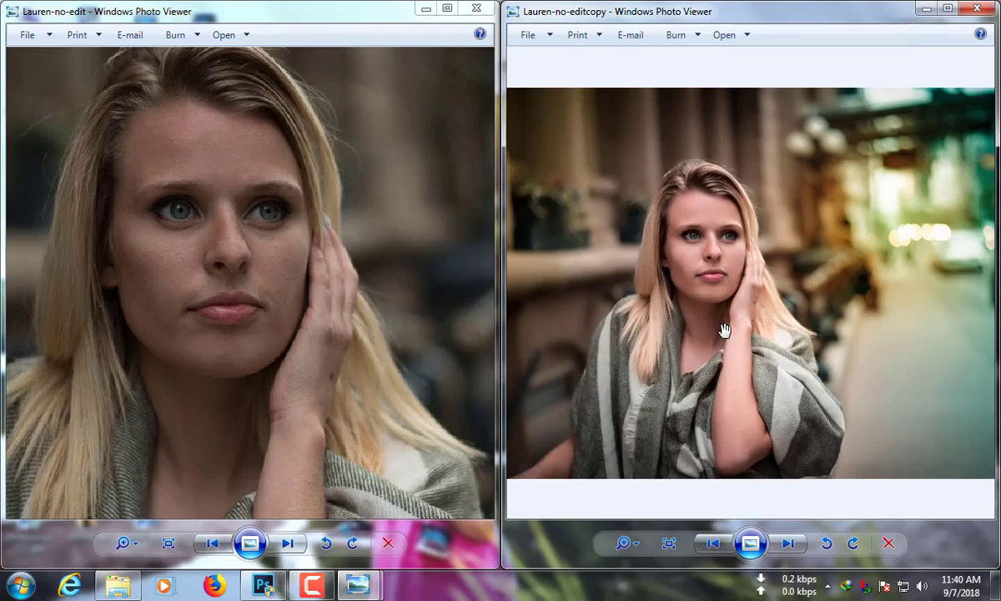